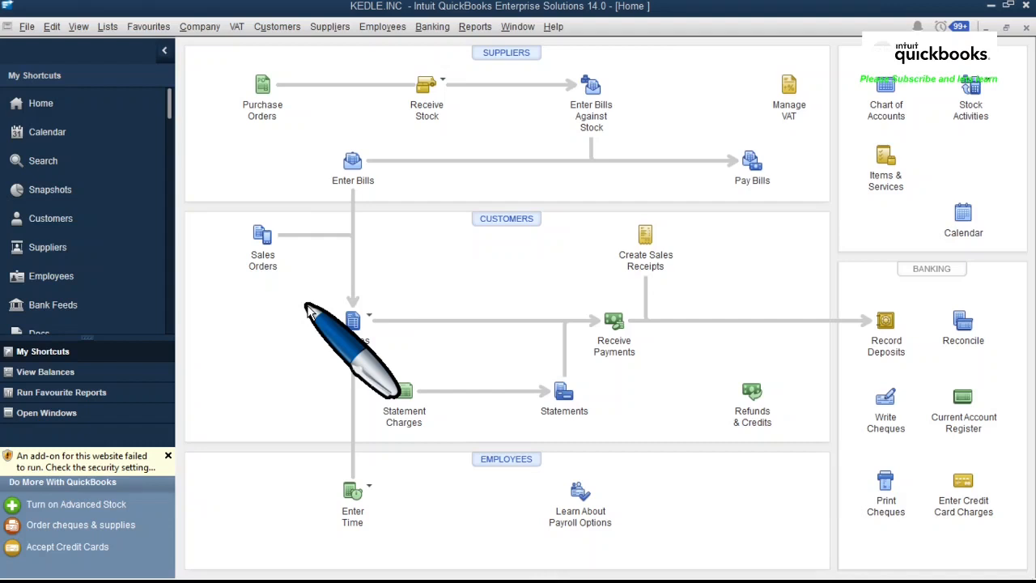
- Open a new sales order and review the header settings in its template's data layout customisation
{"action": "left_click", "coordinate": [275, 247]}
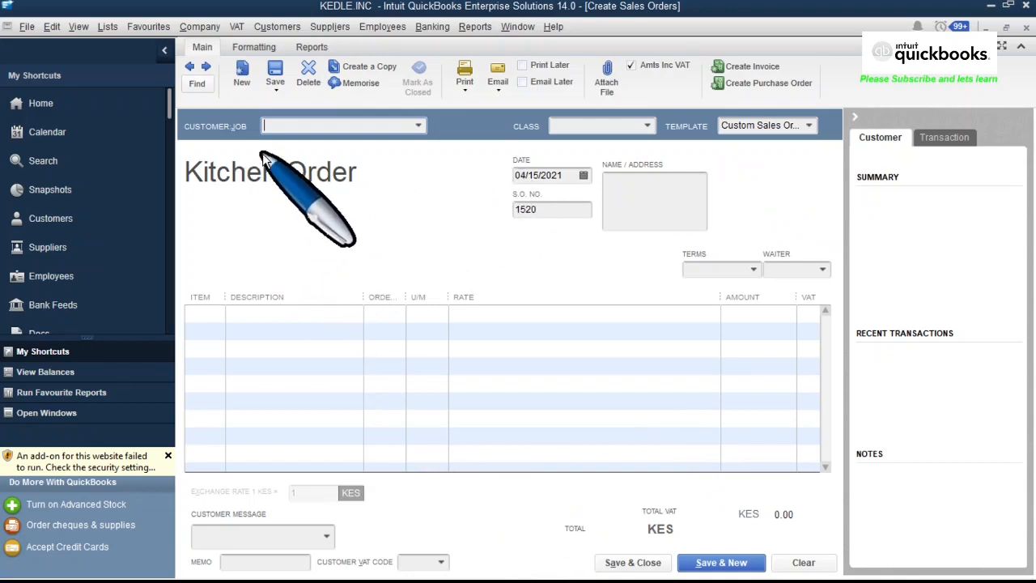
{"action": "left_click", "coordinate": [254, 47]}
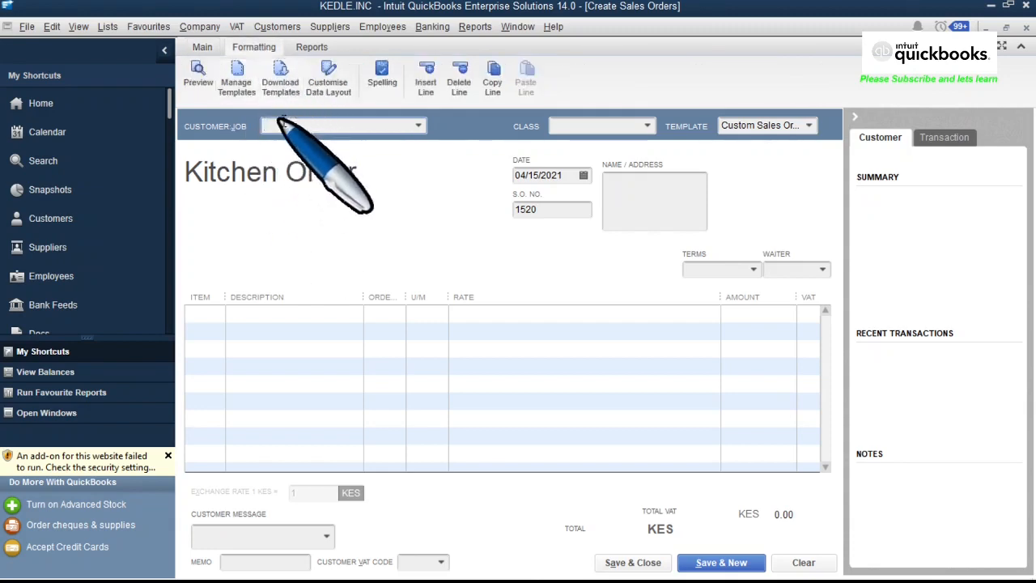
{"action": "left_click", "coordinate": [338, 93]}
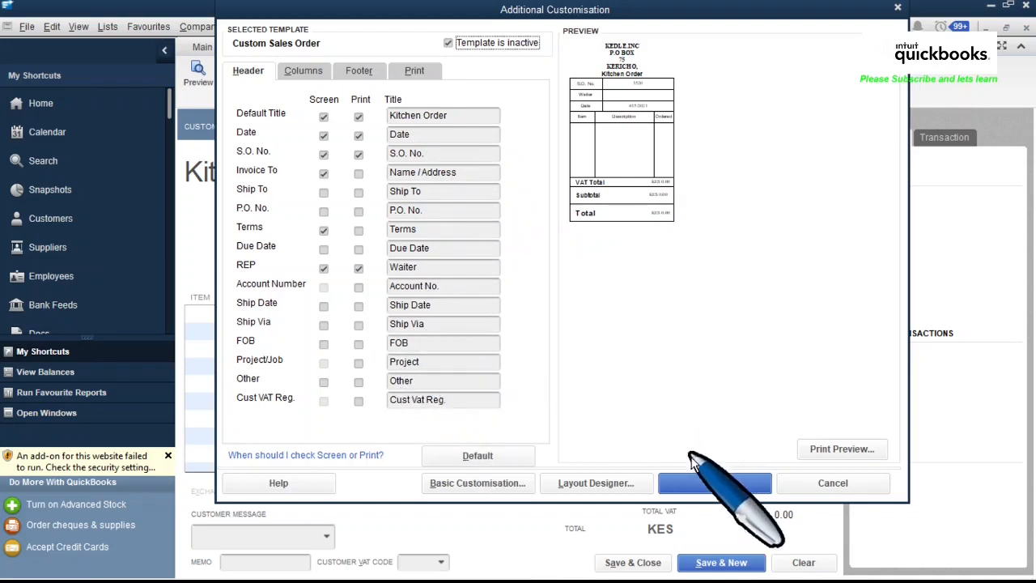
{"action": "left_click", "coordinate": [715, 483]}
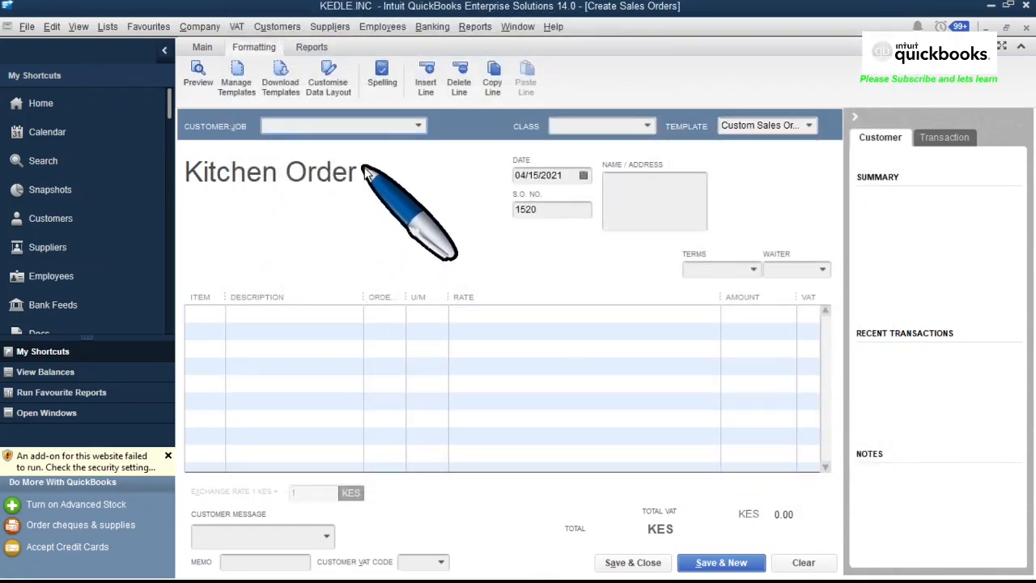
- Set the kitchen order's customer to Cashier and choose the serving waiter
{"action": "left_click", "coordinate": [418, 127]}
{"action": "left_click", "coordinate": [416, 128]}
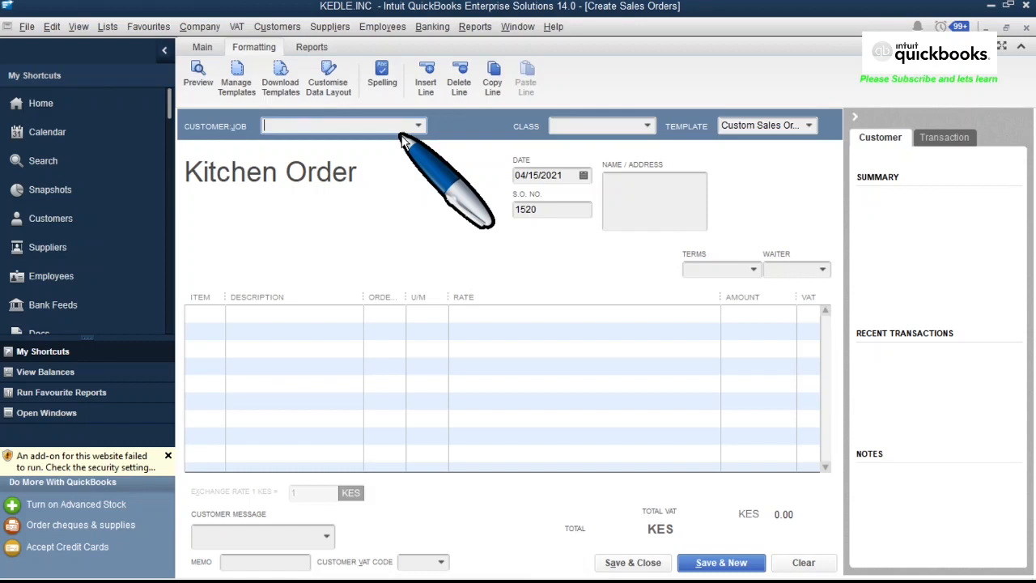
{"action": "left_click", "coordinate": [820, 272]}
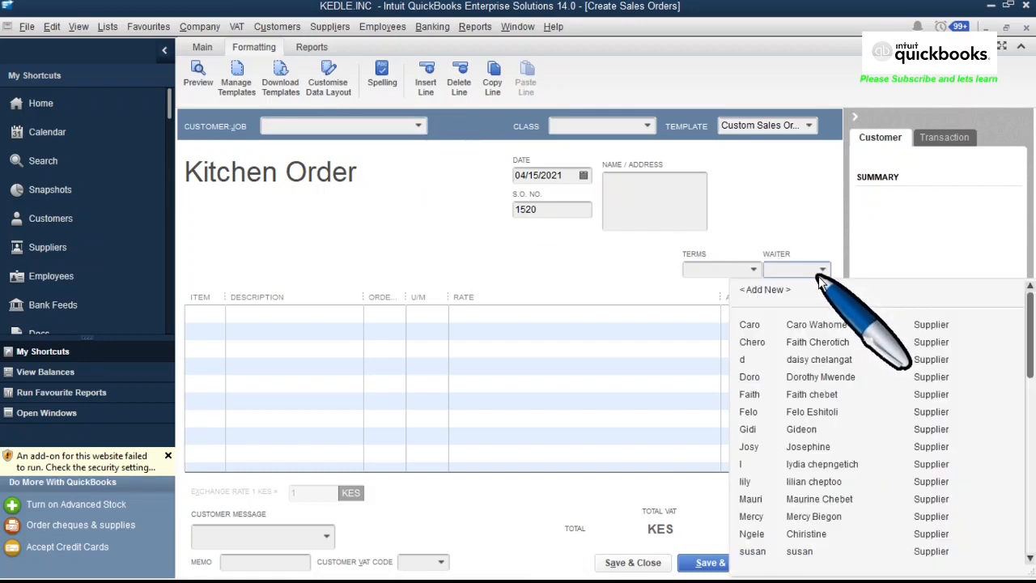
{"action": "left_click", "coordinate": [575, 247]}
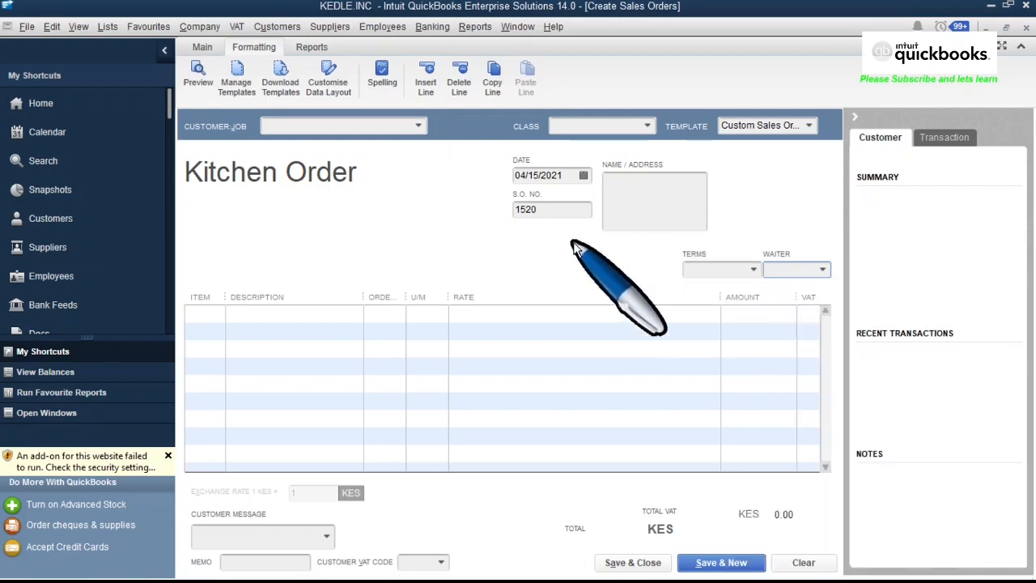
{"action": "left_click", "coordinate": [416, 126]}
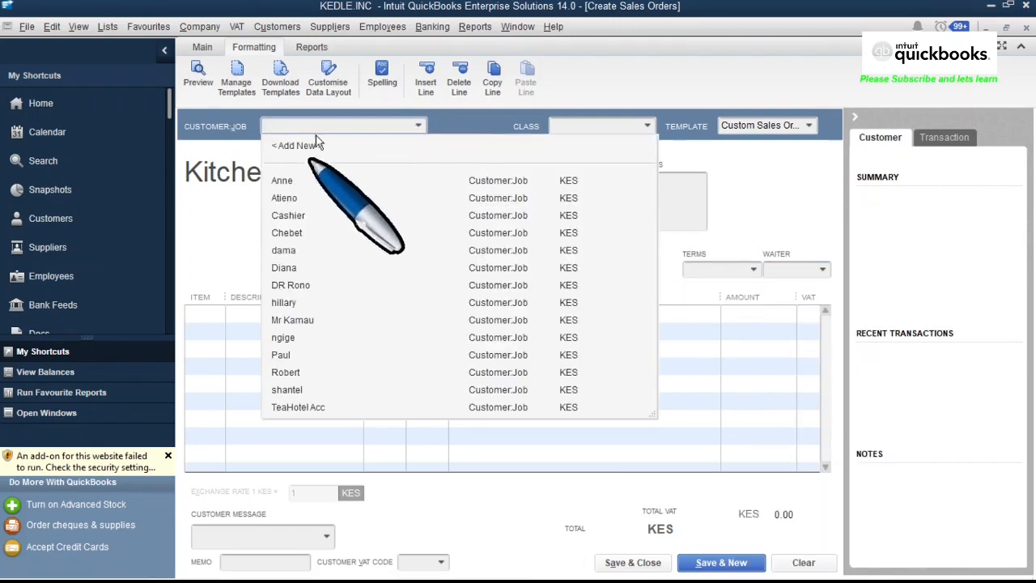
{"action": "left_click", "coordinate": [315, 215]}
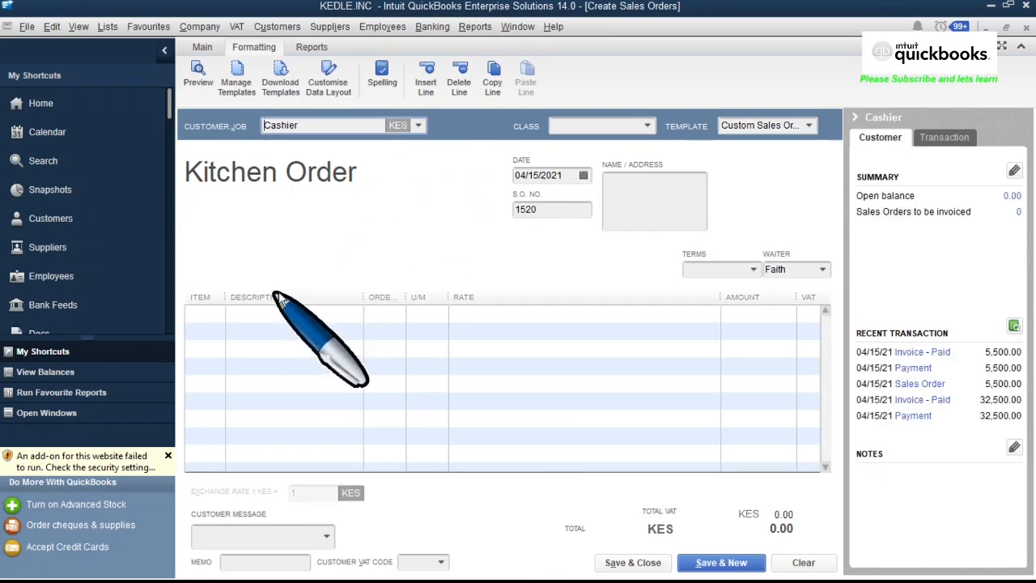
{"action": "left_click", "coordinate": [822, 271]}
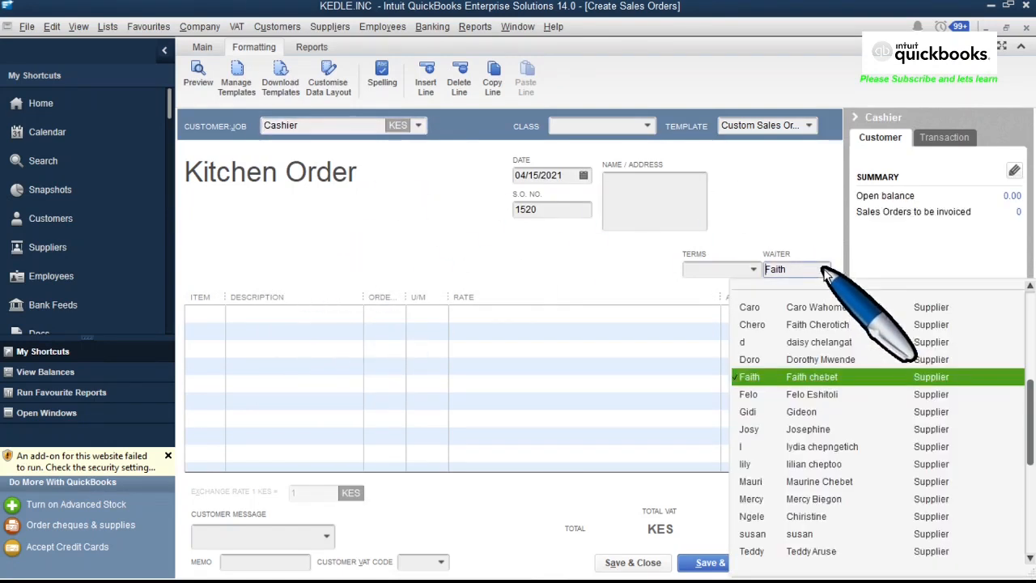
{"action": "left_click", "coordinate": [816, 377]}
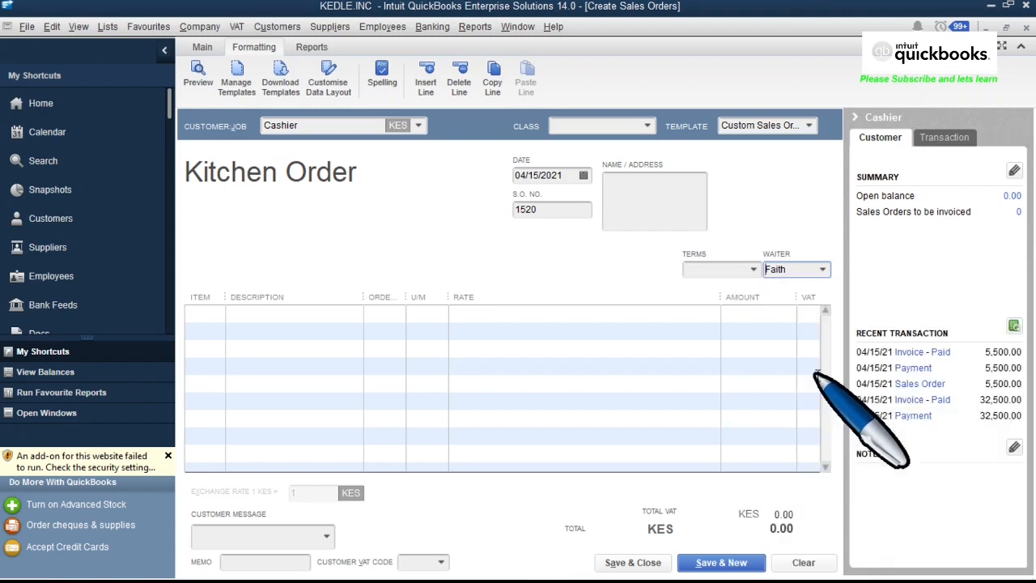
- Add the à la carte item 1/4 Ken chick capon fry to the order's first line with an ordered quantity of 100
{"action": "left_click", "coordinate": [215, 315]}
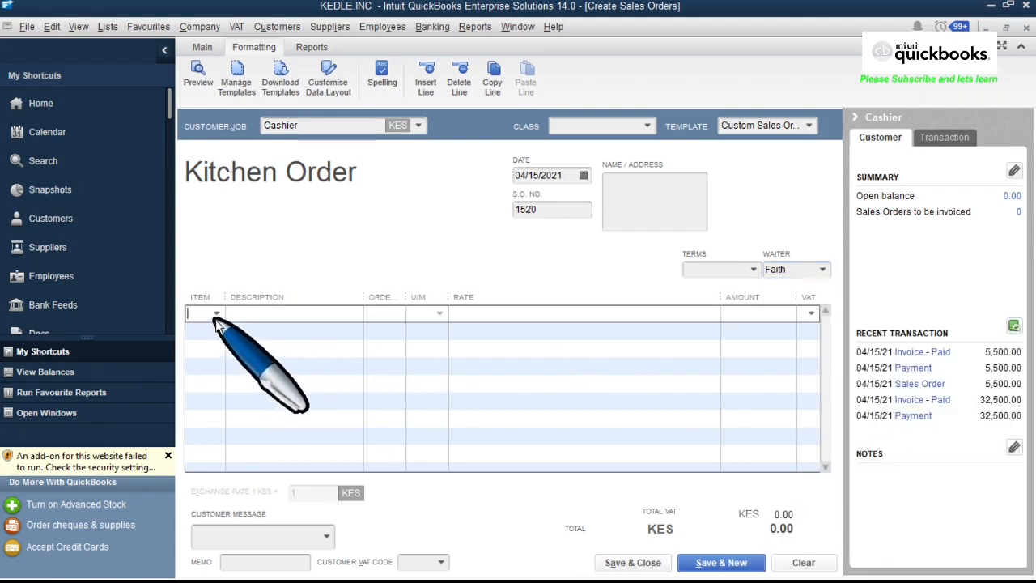
{"action": "left_click", "coordinate": [215, 314]}
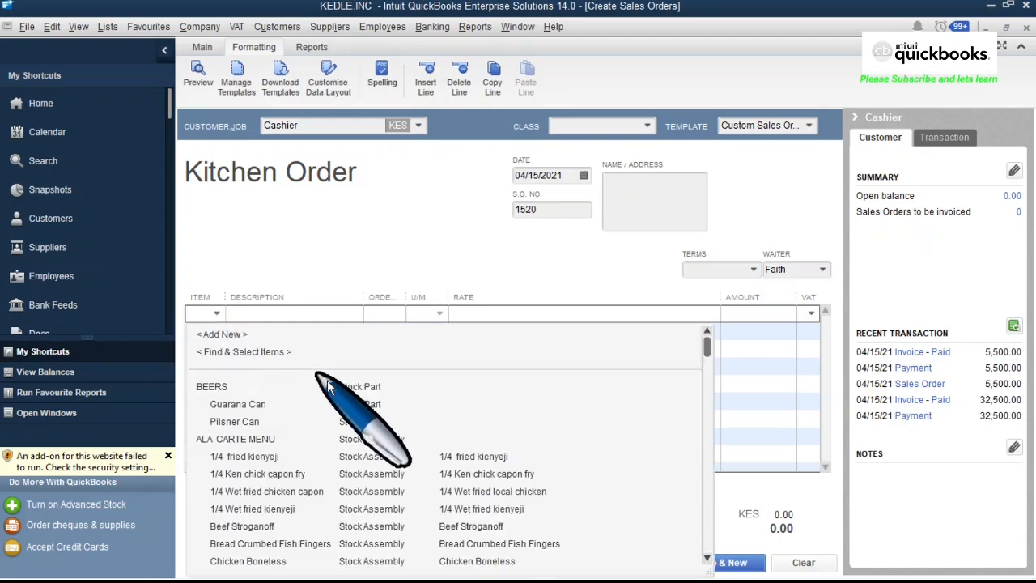
{"action": "scroll", "coordinate": [340, 443], "scroll_direction": "down", "scroll_amount": 2}
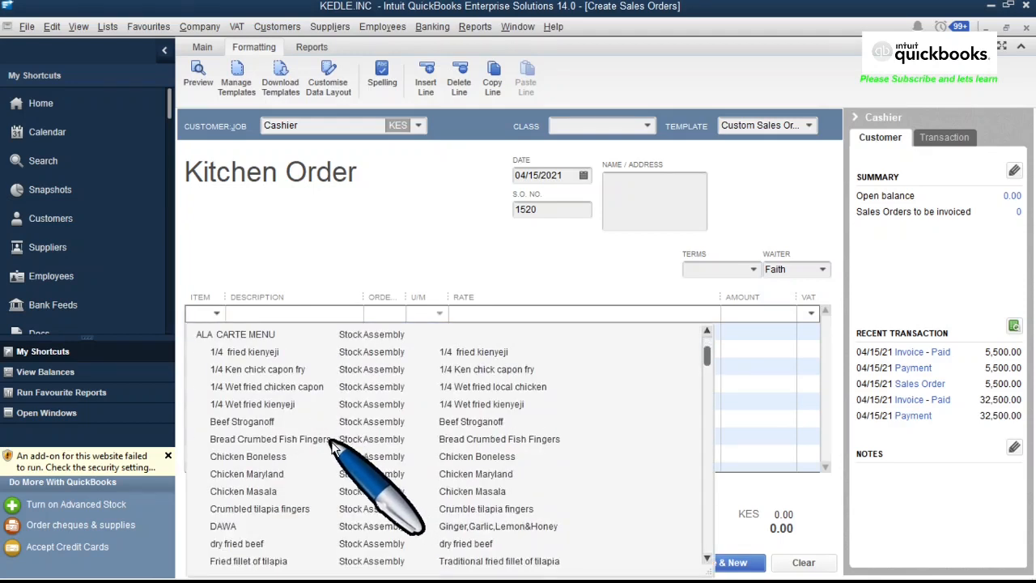
{"action": "left_click", "coordinate": [248, 370]}
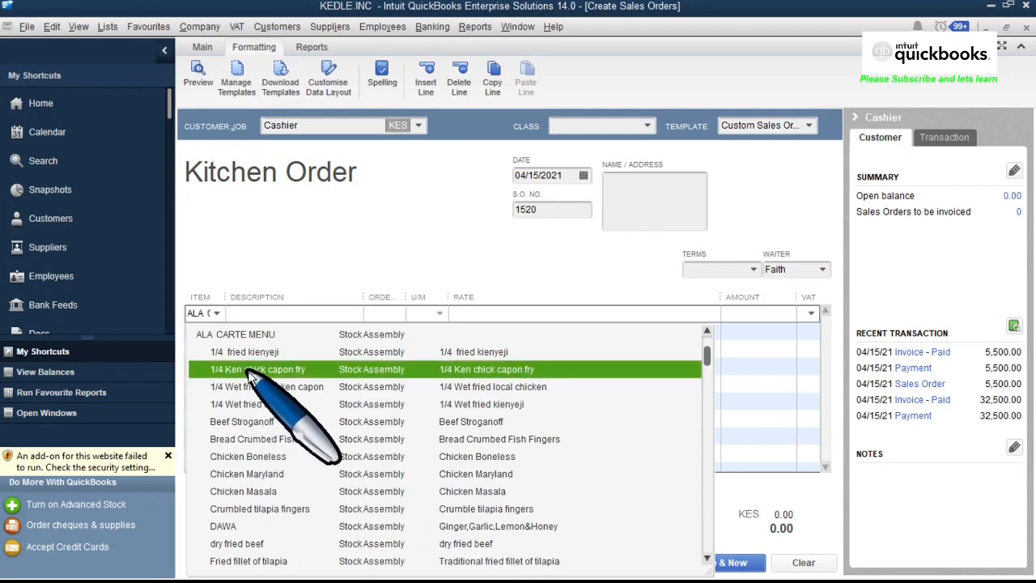
{"action": "left_click", "coordinate": [248, 370]}
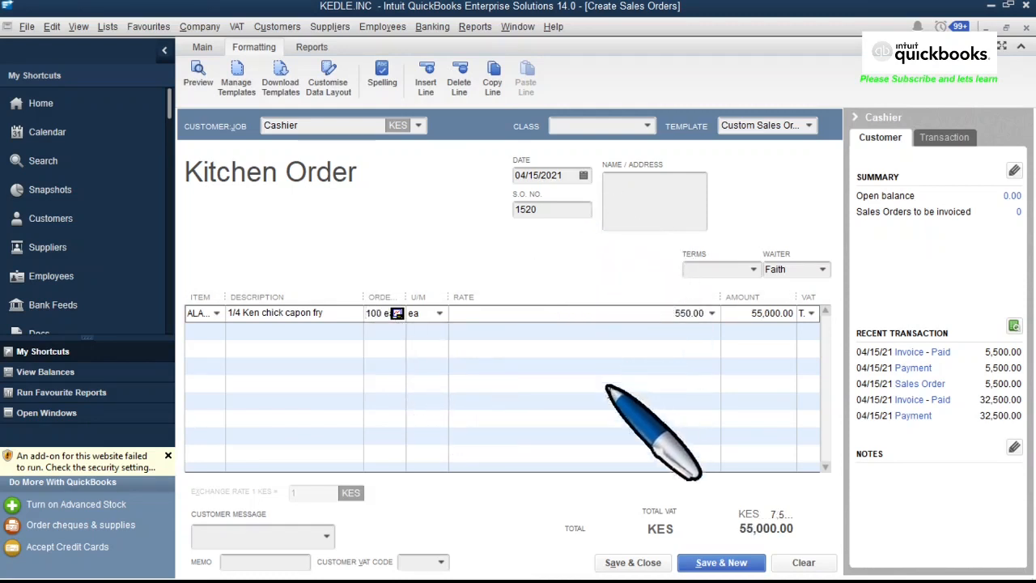
- Preview the kitchen order's printout zoomed in, and save and close the order
{"action": "left_click", "coordinate": [207, 50]}
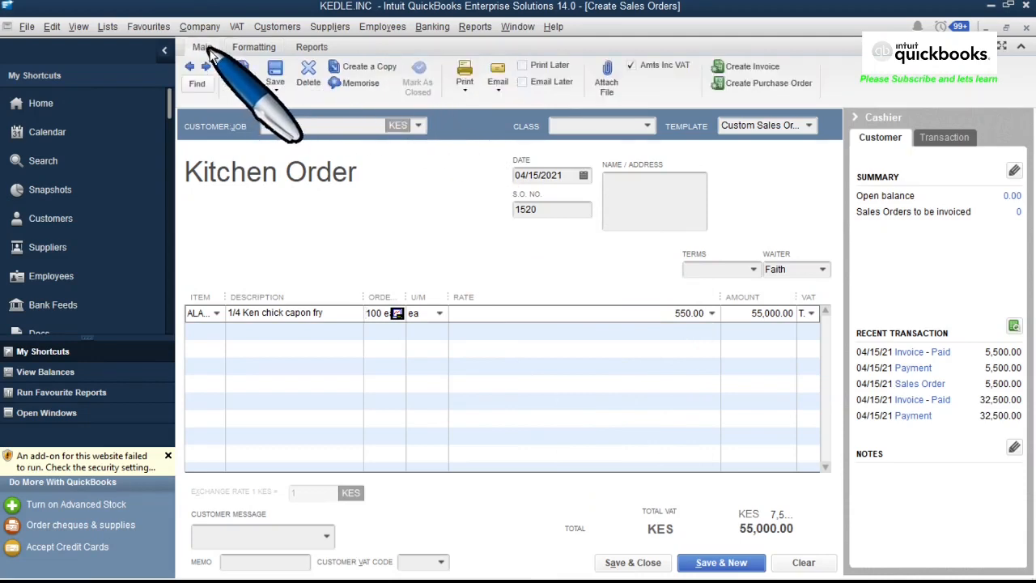
{"action": "left_click", "coordinate": [465, 88]}
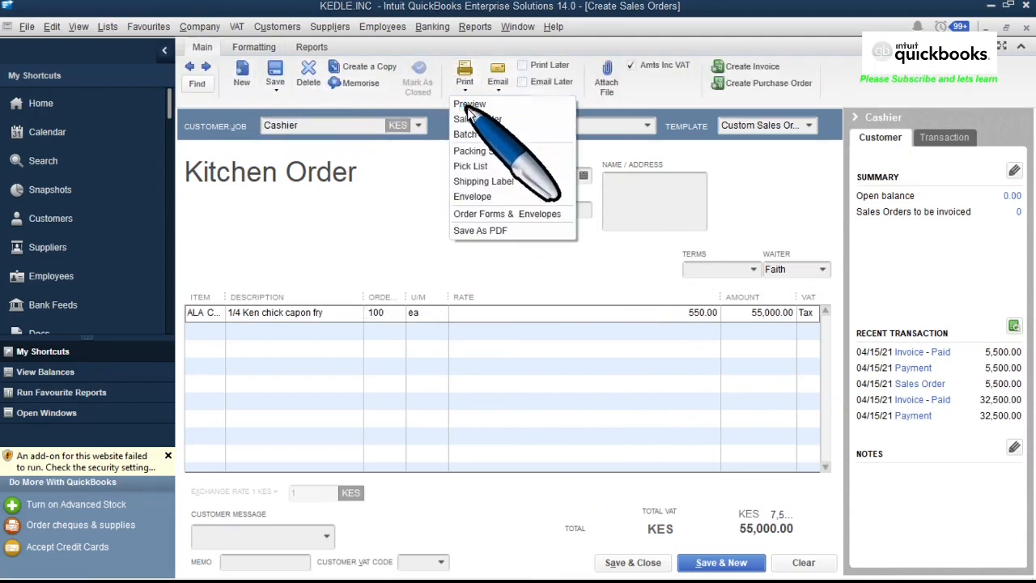
{"action": "left_click", "coordinate": [467, 105]}
{"action": "left_click", "coordinate": [245, 34]}
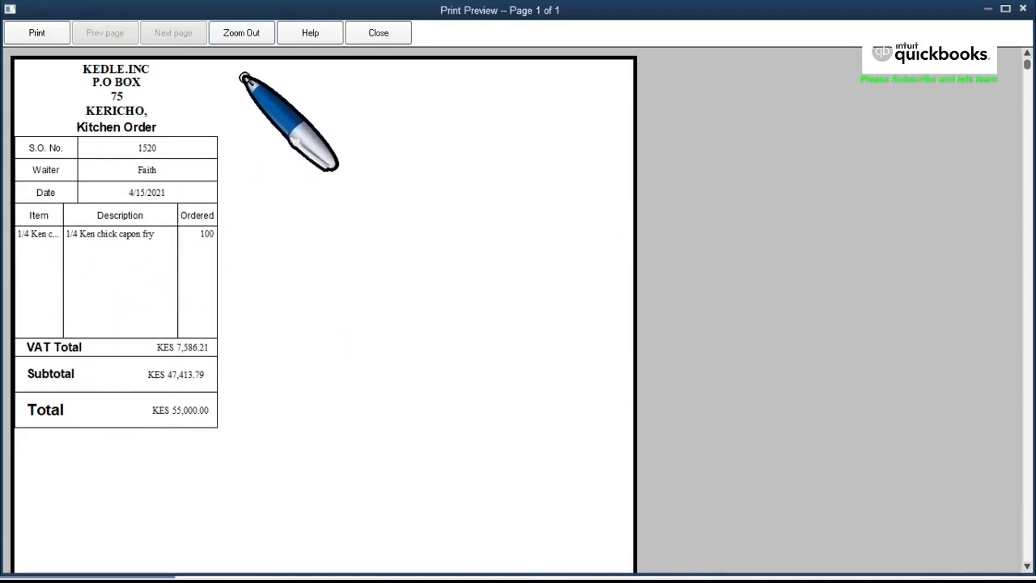
{"action": "left_click", "coordinate": [378, 32]}
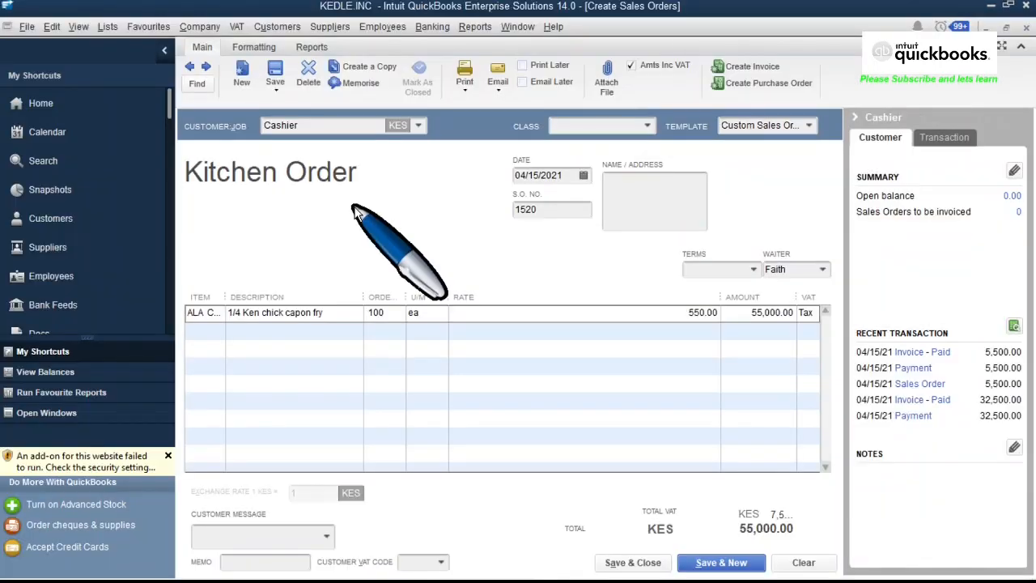
{"action": "mouse_move", "coordinate": [642, 564]}
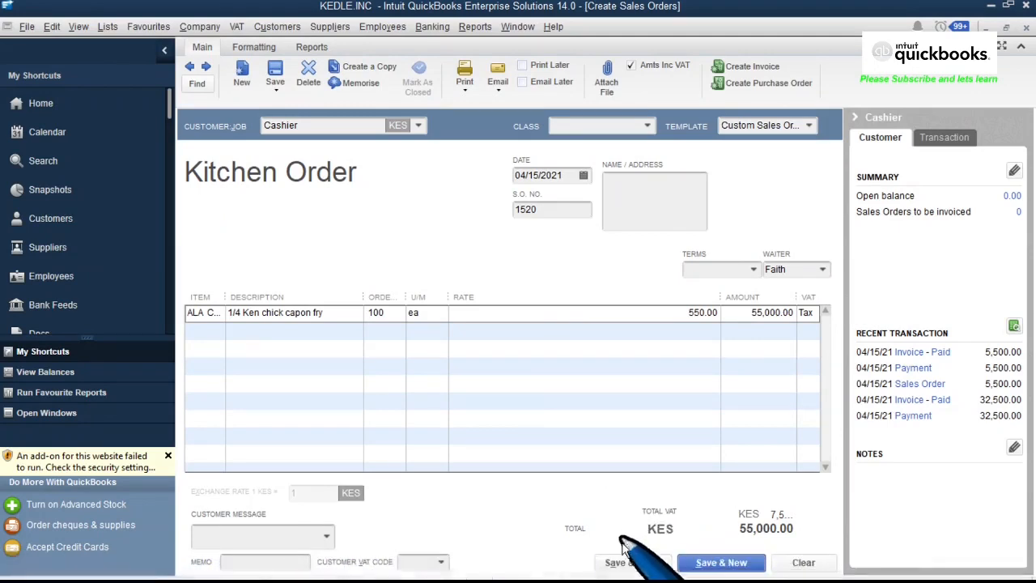
{"action": "left_click", "coordinate": [626, 561]}
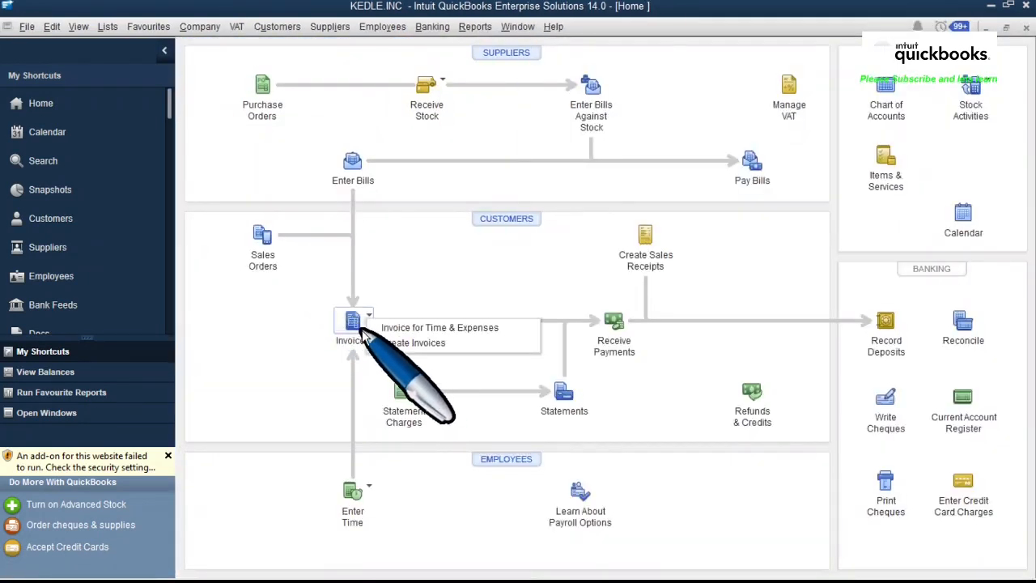
- Create an invoice for customer Cashier that includes everything from the available 04/15/2021 sales order
{"action": "left_click", "coordinate": [413, 343]}
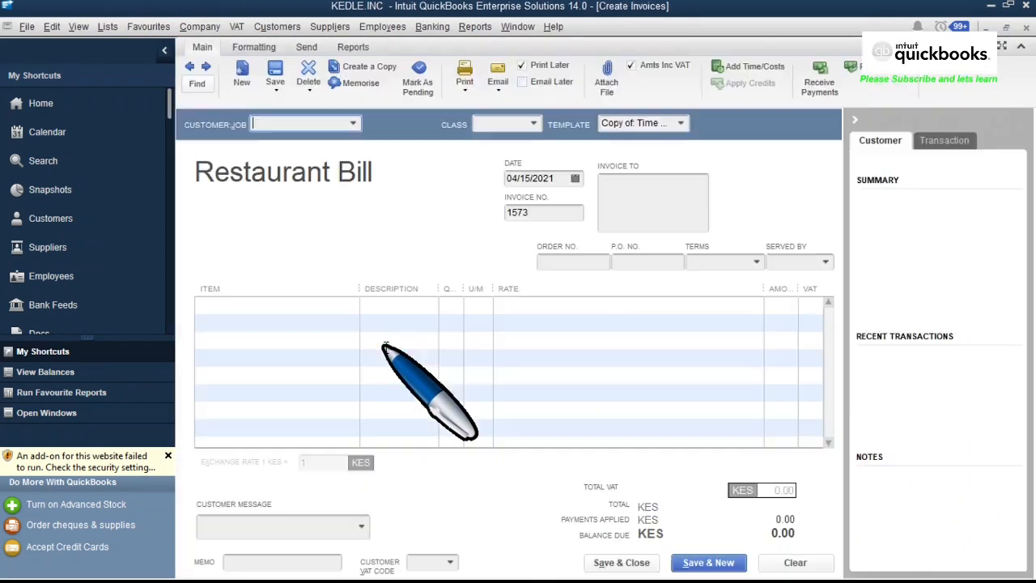
{"action": "left_click", "coordinate": [353, 128]}
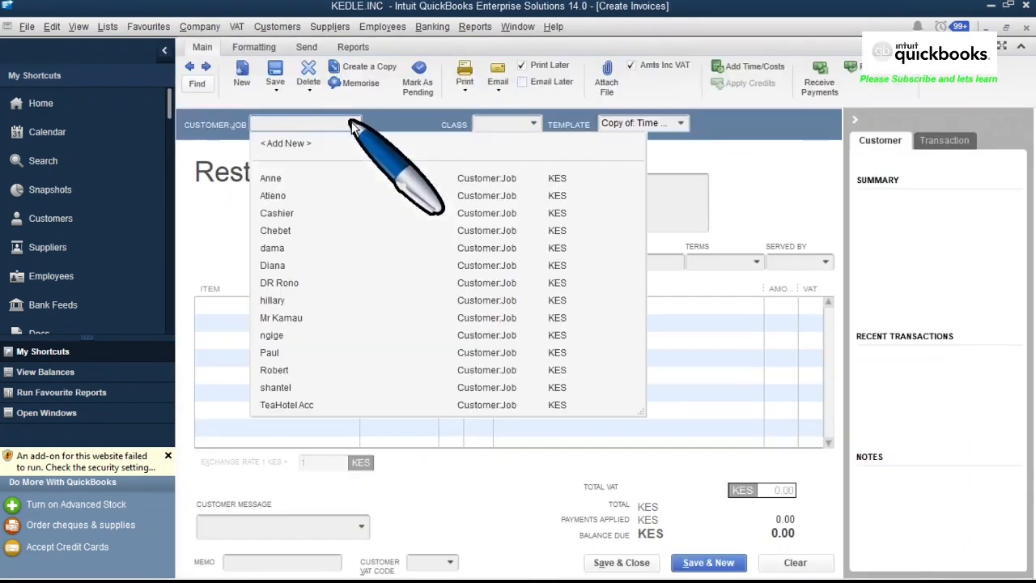
{"action": "left_click", "coordinate": [287, 216]}
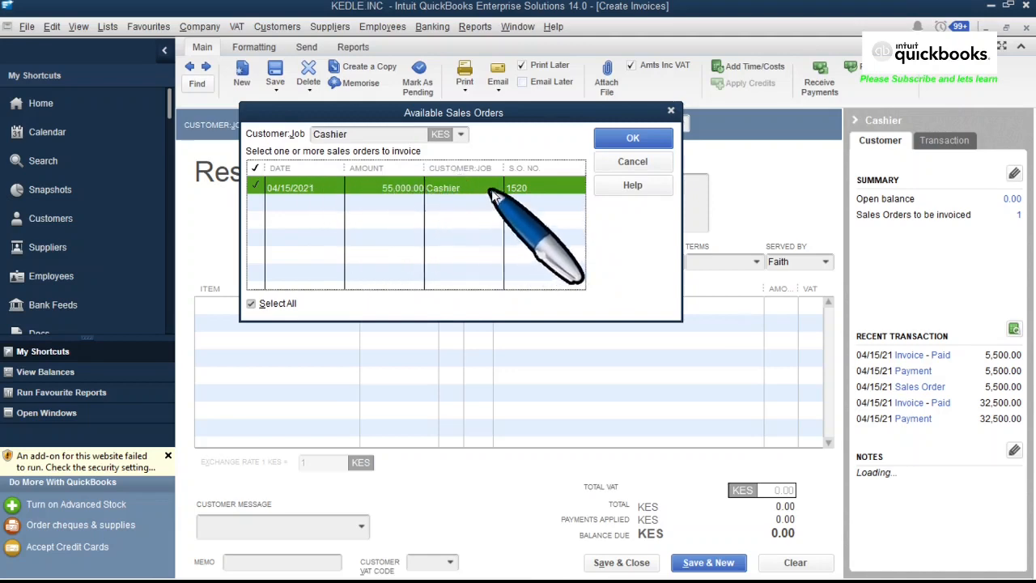
{"action": "left_click", "coordinate": [629, 141]}
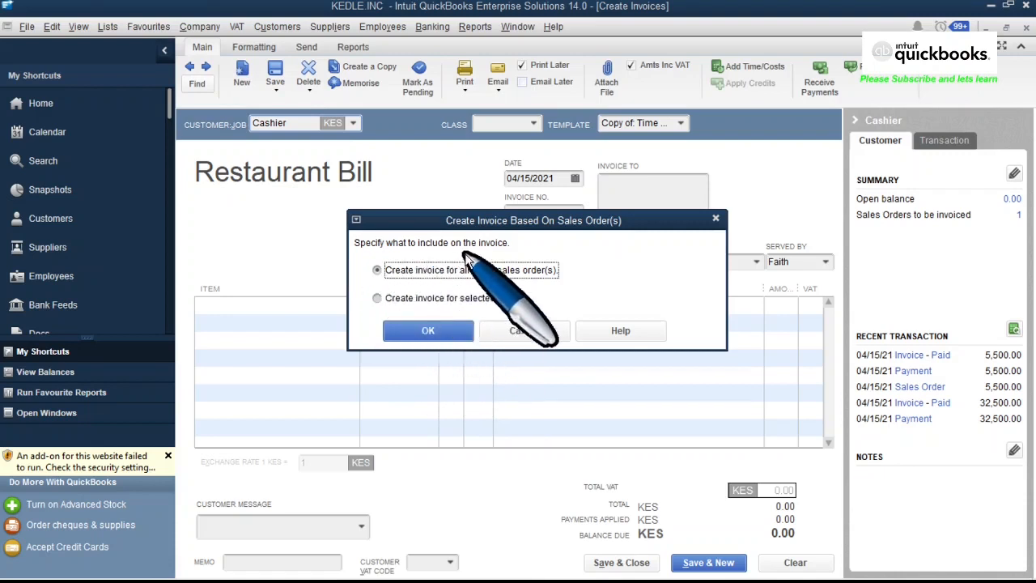
{"action": "left_click", "coordinate": [449, 332]}
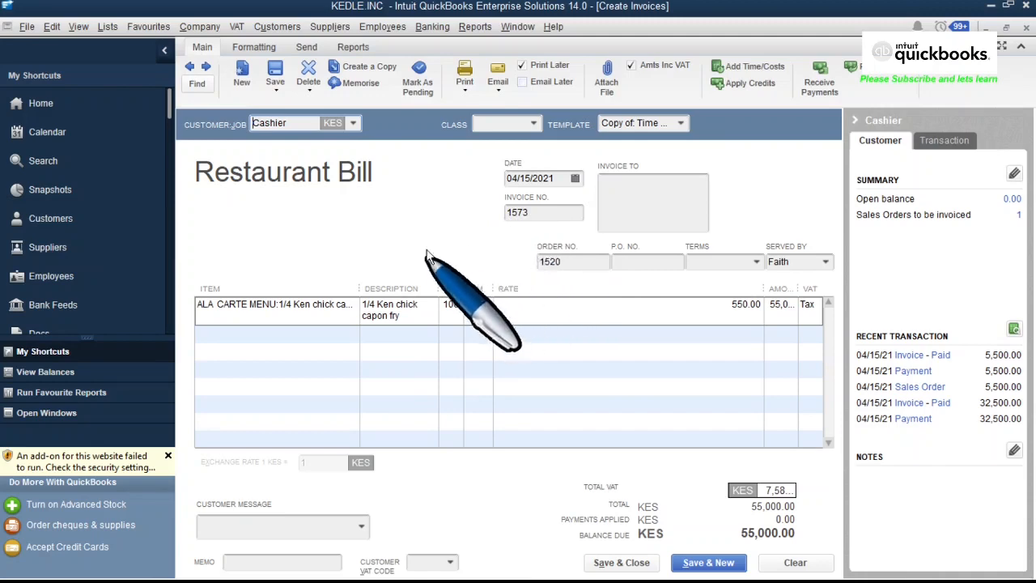
- Preview the restaurant bill's printout zoomed in, and save and close the invoice
{"action": "left_click", "coordinate": [465, 88]}
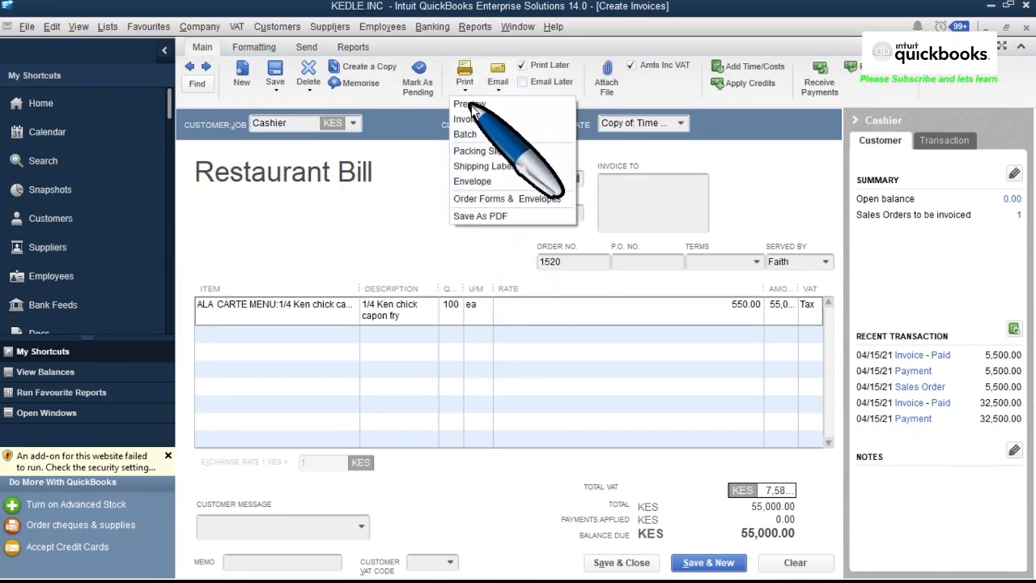
{"action": "left_click", "coordinate": [468, 104]}
{"action": "left_click", "coordinate": [241, 34]}
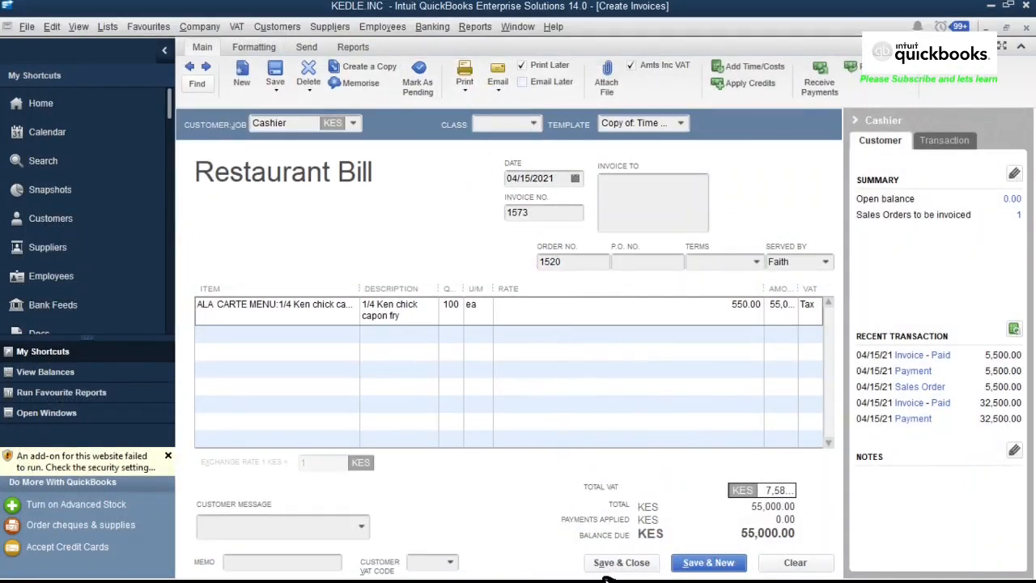
{"action": "left_click", "coordinate": [623, 565]}
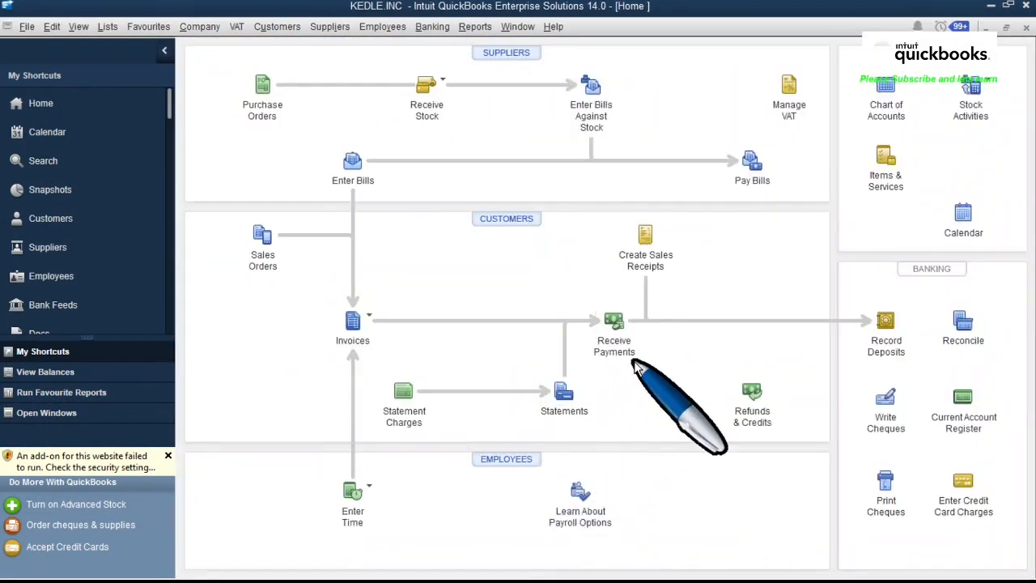
- Record a customer payment from Cashier applied in full to the outstanding 04/15/2021 invoice, and save and close it
{"action": "left_click", "coordinate": [615, 327]}
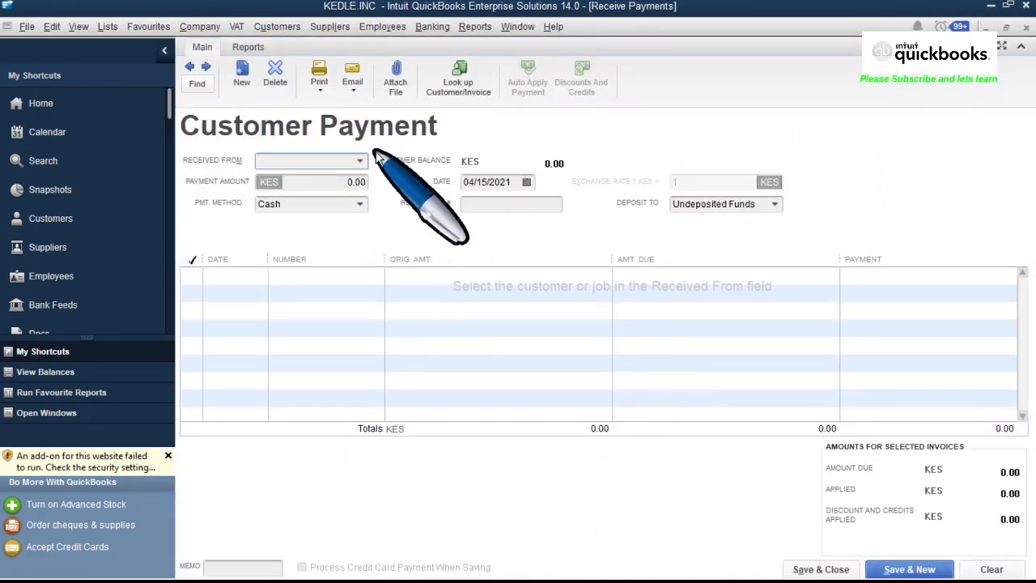
{"action": "left_click", "coordinate": [360, 161]}
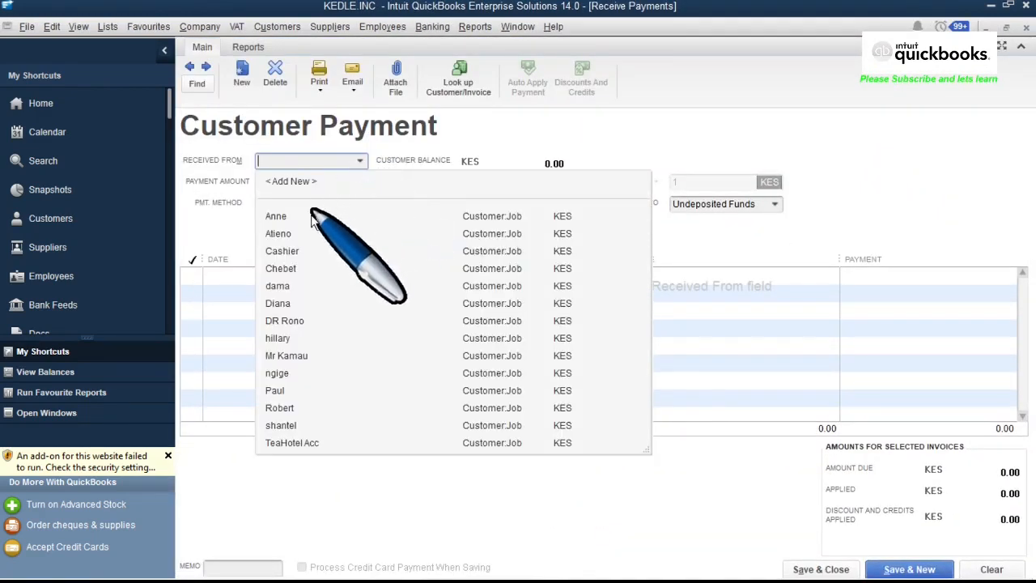
{"action": "left_click", "coordinate": [297, 240]}
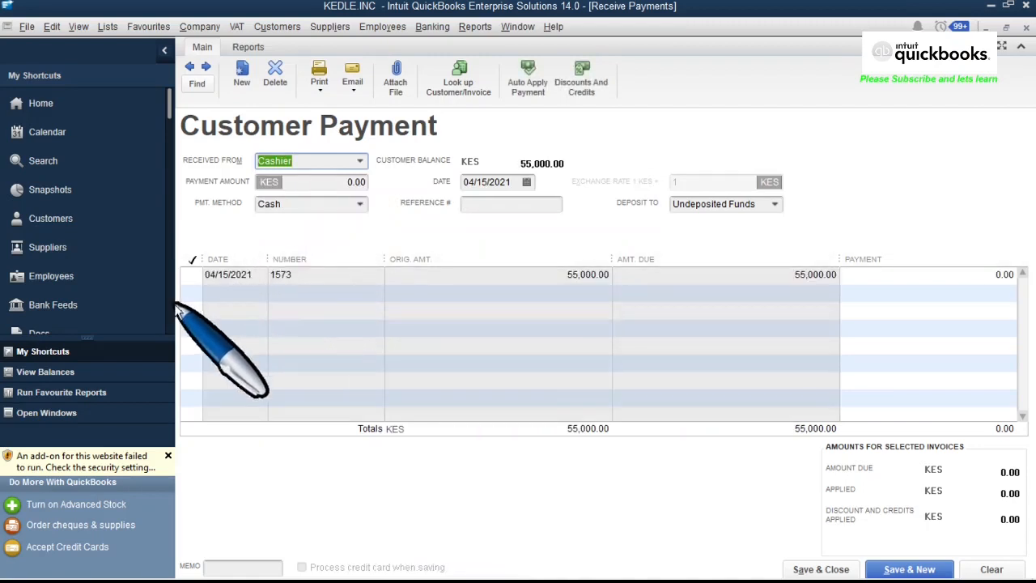
{"action": "left_click", "coordinate": [191, 276]}
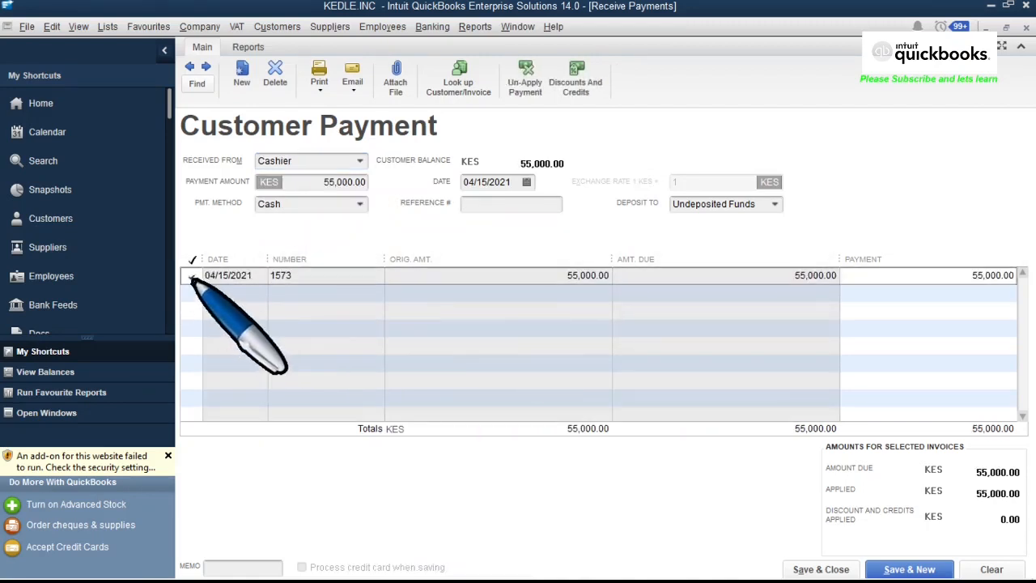
{"action": "left_click", "coordinate": [842, 570]}
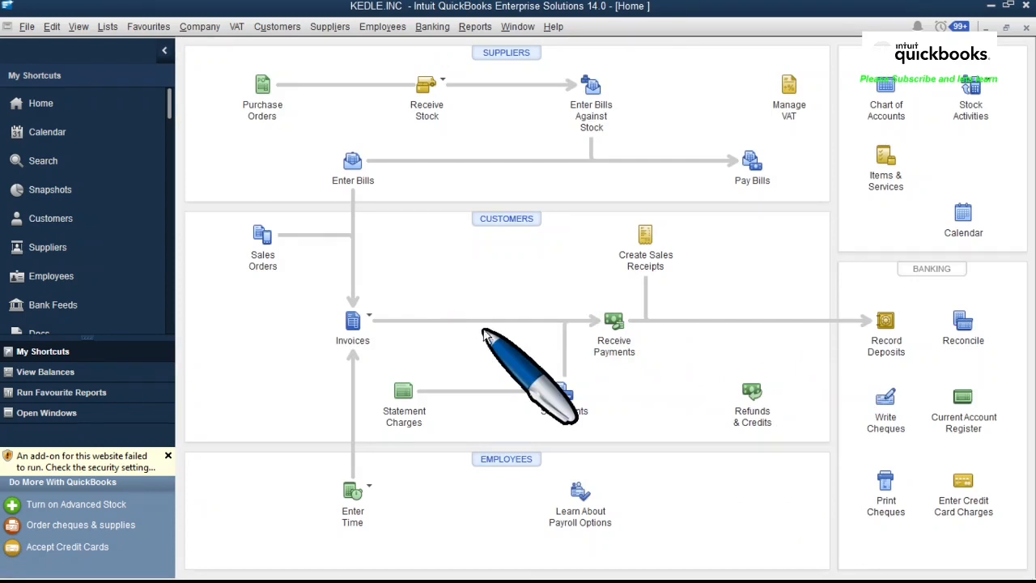
- Record a deposit to the kedle.inc account of the two 04/15/2021 Cashier payments, 32,500.00 and 55,000.00 KES, and save and close it
{"action": "left_click", "coordinate": [885, 324]}
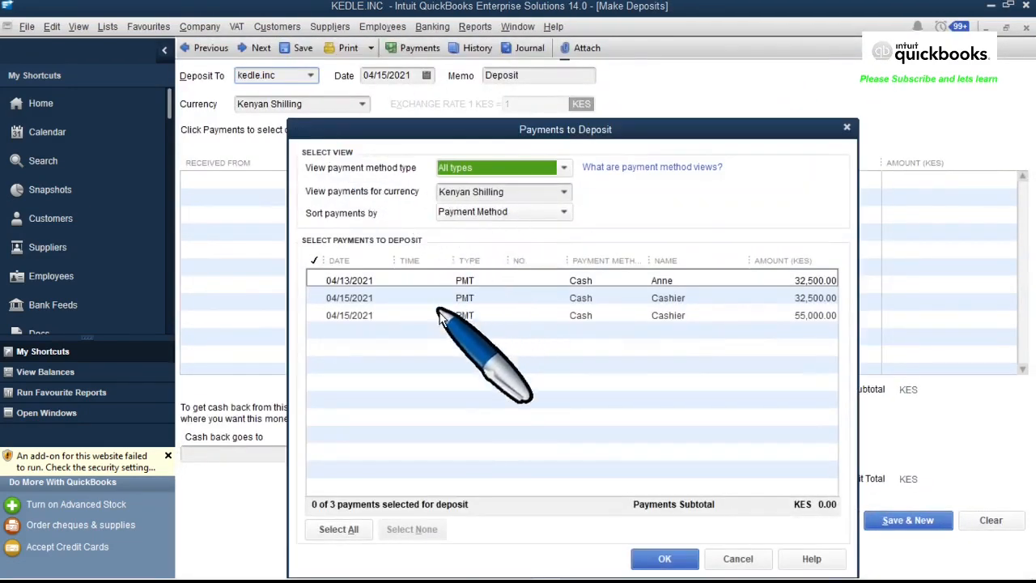
{"action": "left_click", "coordinate": [317, 298]}
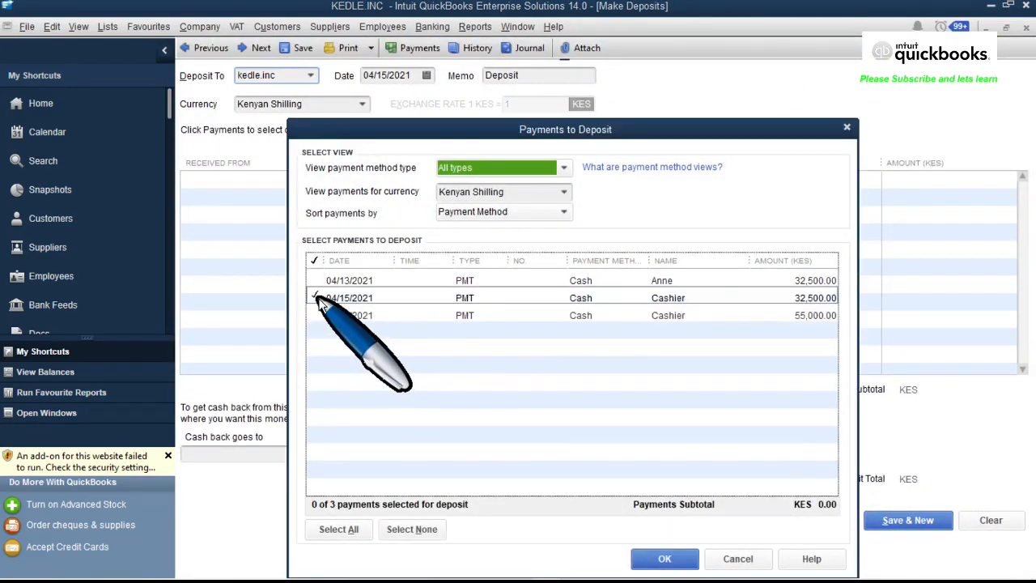
{"action": "left_click", "coordinate": [316, 315]}
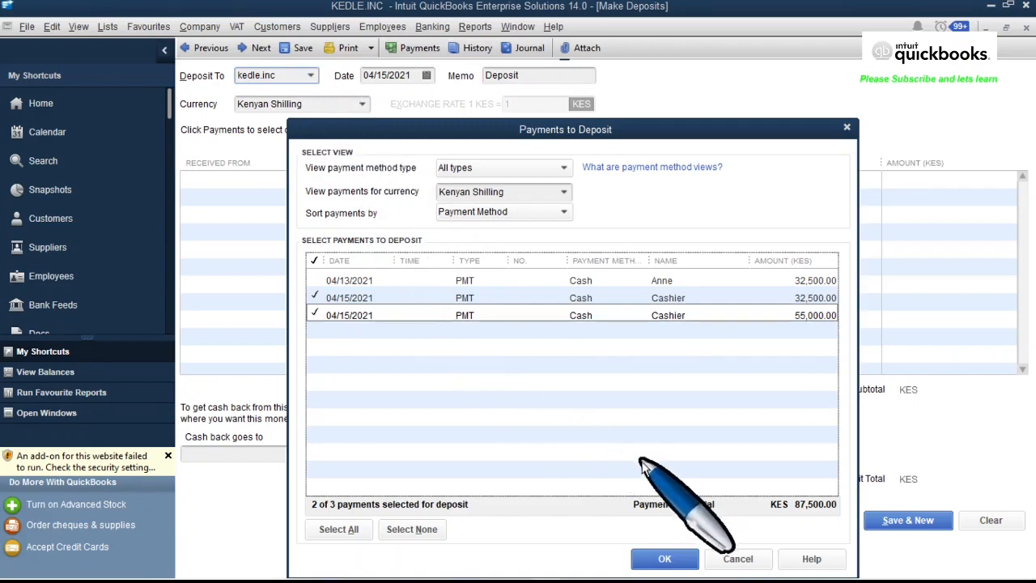
{"action": "left_click", "coordinate": [665, 559]}
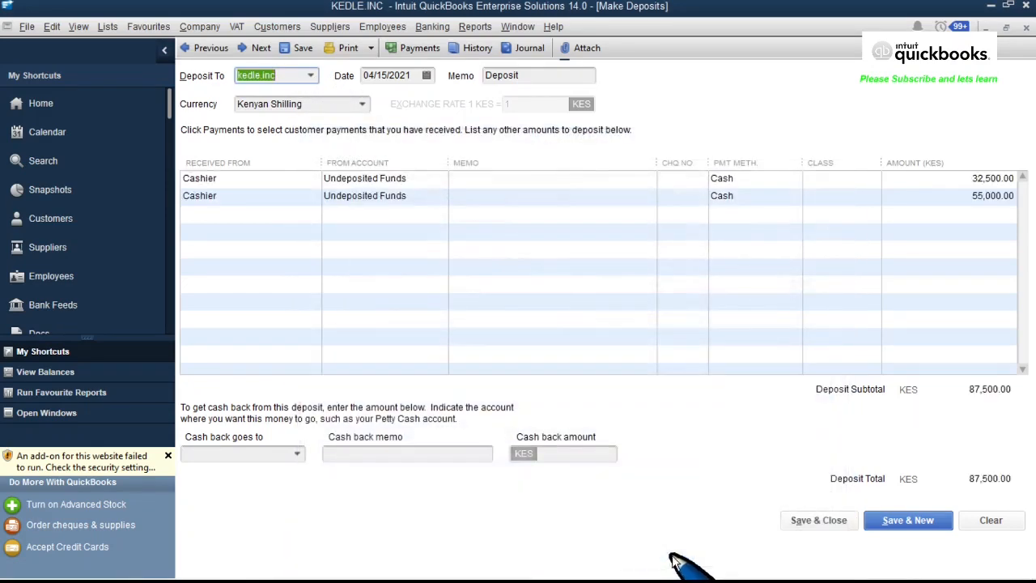
{"action": "left_click", "coordinate": [819, 520]}
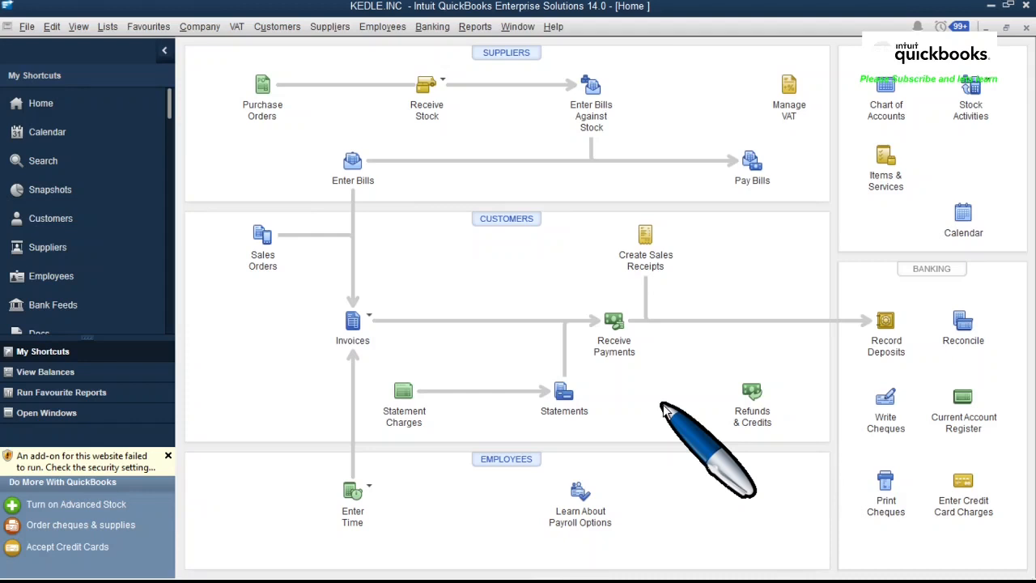
- Open the Daily Sales Summary report and customise it to display the Rep and Paid columns as well
{"action": "left_click", "coordinate": [473, 31]}
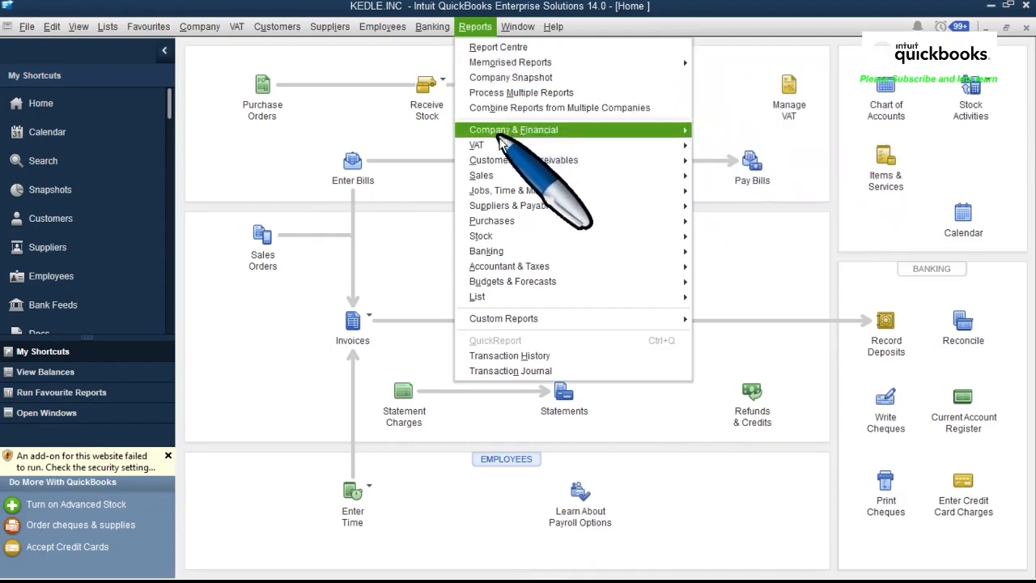
{"action": "mouse_move", "coordinate": [497, 175]}
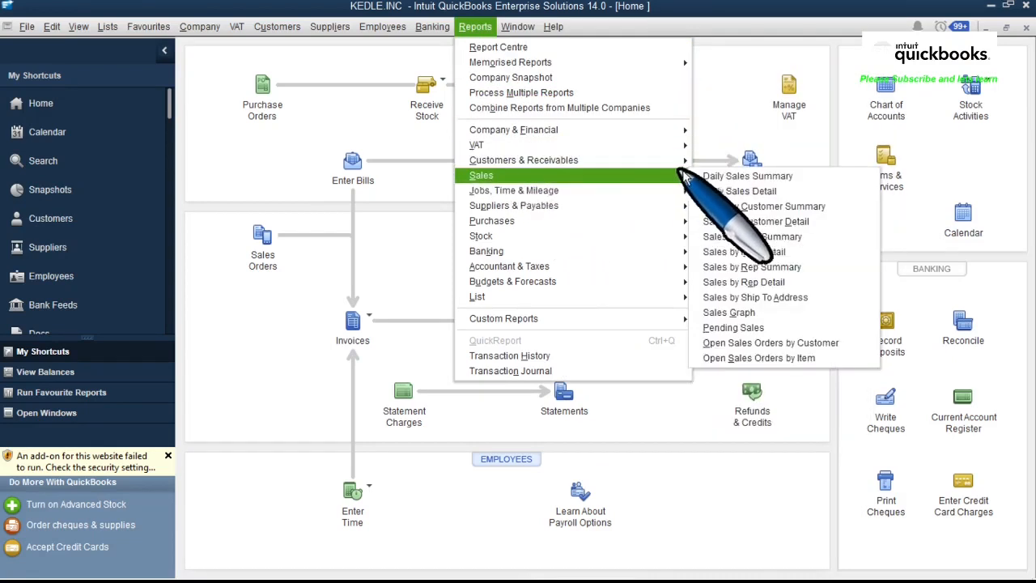
{"action": "left_click", "coordinate": [710, 175]}
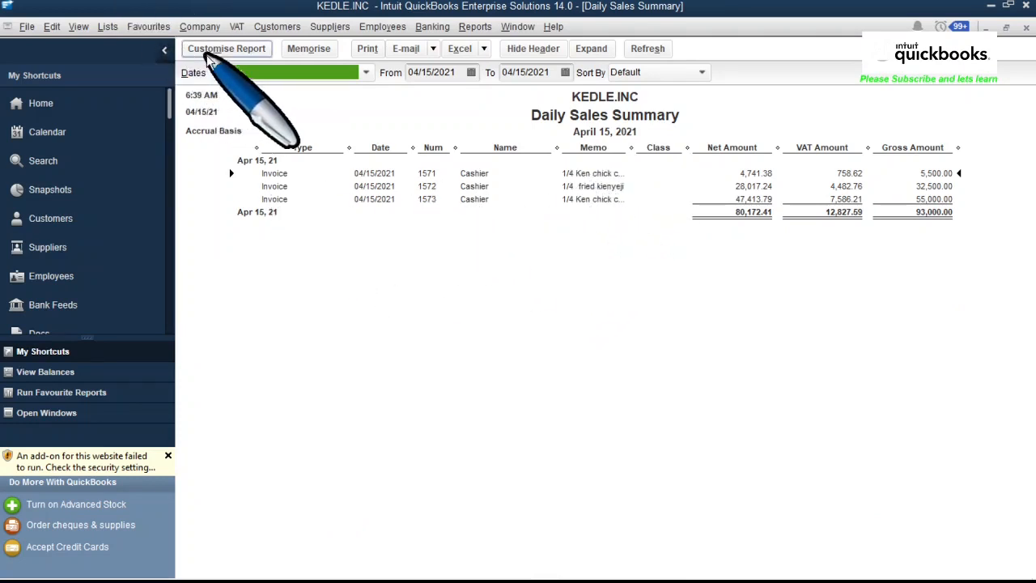
{"action": "left_click", "coordinate": [209, 59]}
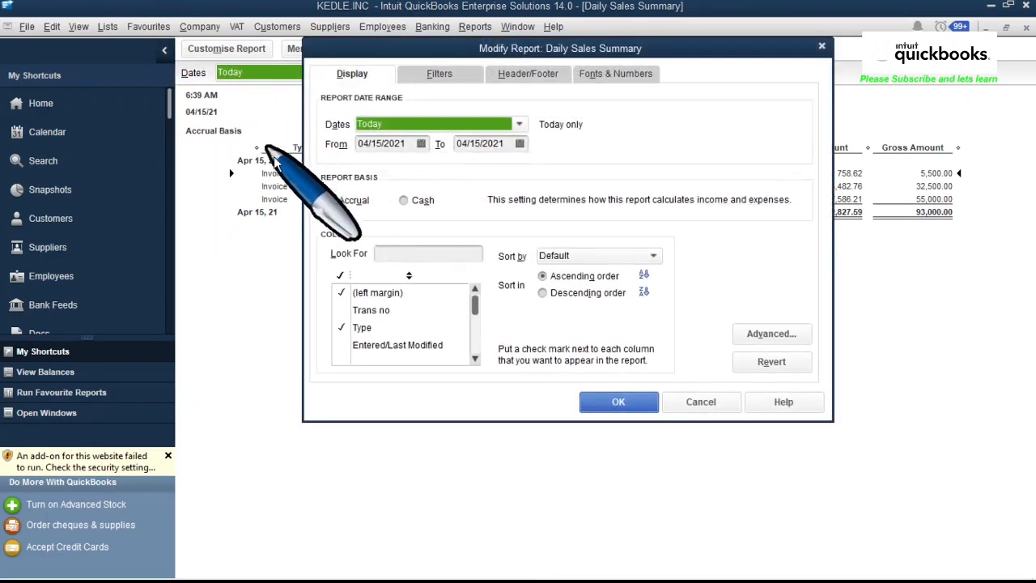
{"action": "left_click", "coordinate": [479, 314]}
{"action": "left_click", "coordinate": [475, 290]}
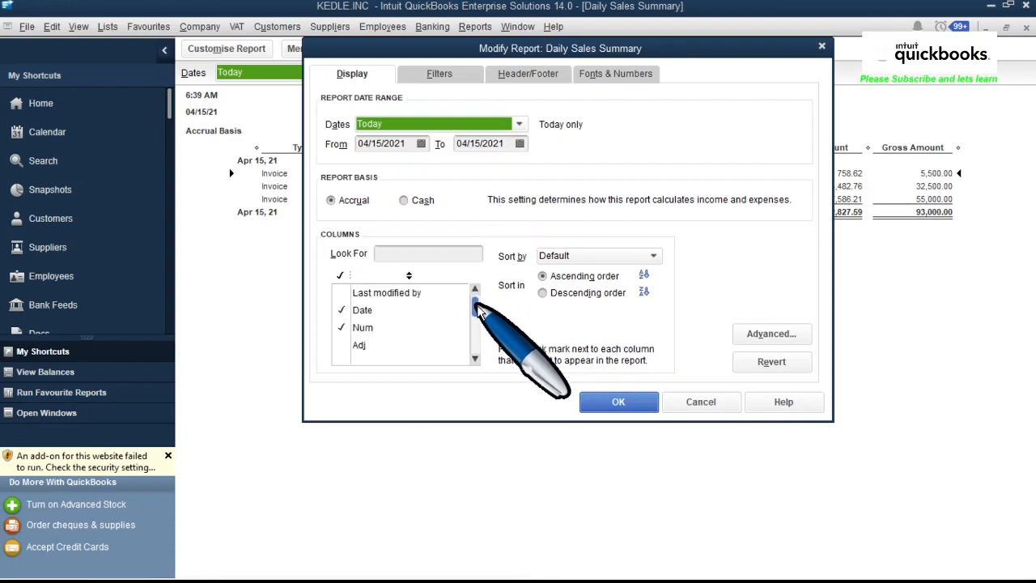
{"action": "left_click_drag", "start_coordinate": [478, 310], "coordinate": [479, 316]}
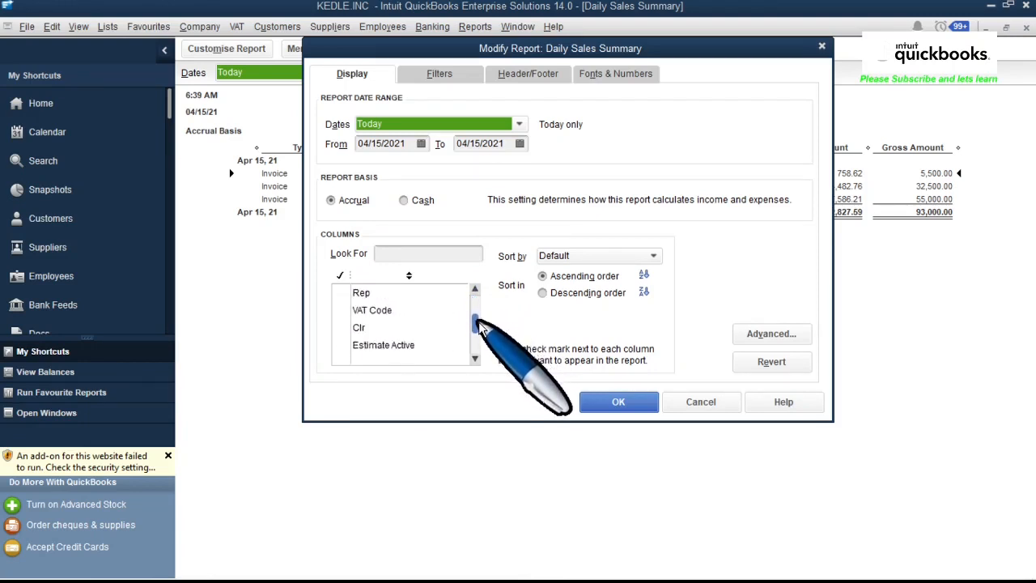
{"action": "left_click", "coordinate": [341, 292]}
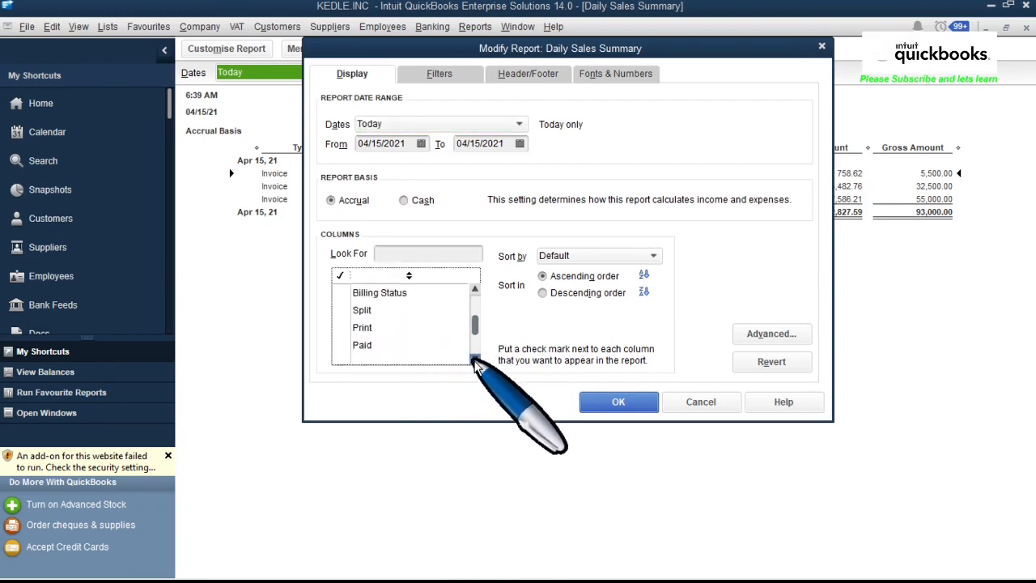
{"action": "left_click", "coordinate": [341, 327]}
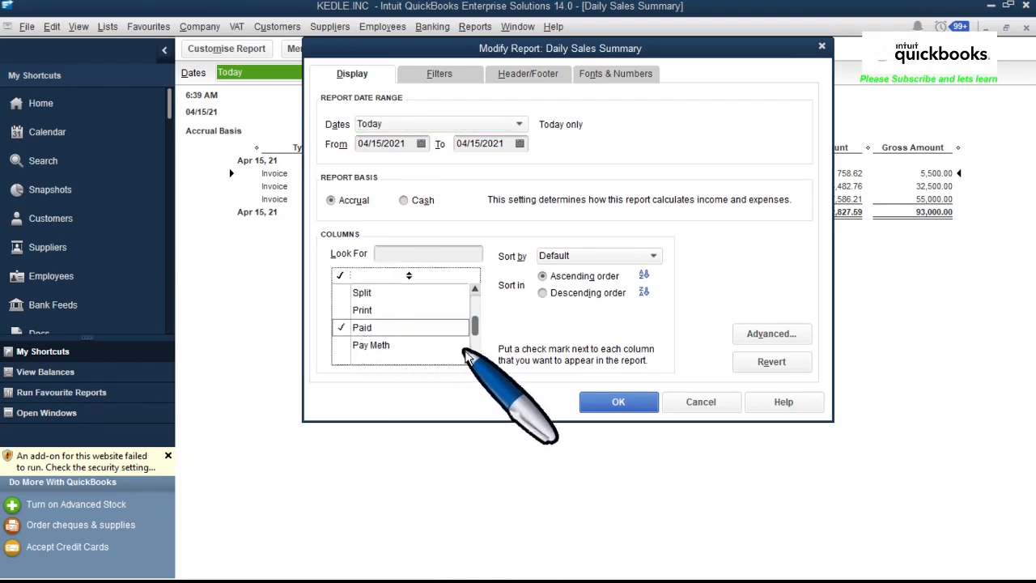
{"action": "double_click", "coordinate": [474, 361]}
{"action": "left_click", "coordinate": [474, 361]}
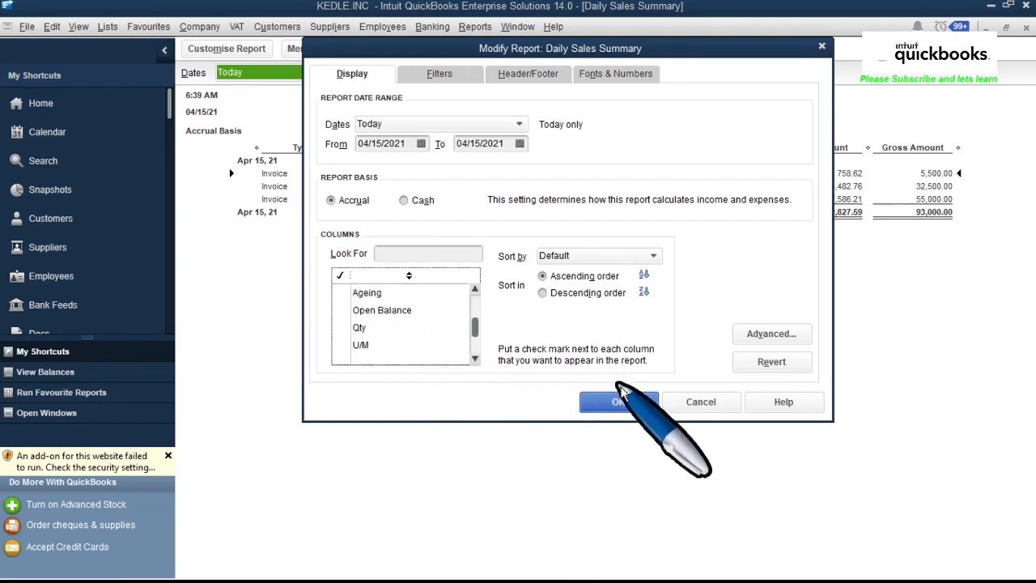
{"action": "left_click", "coordinate": [617, 402]}
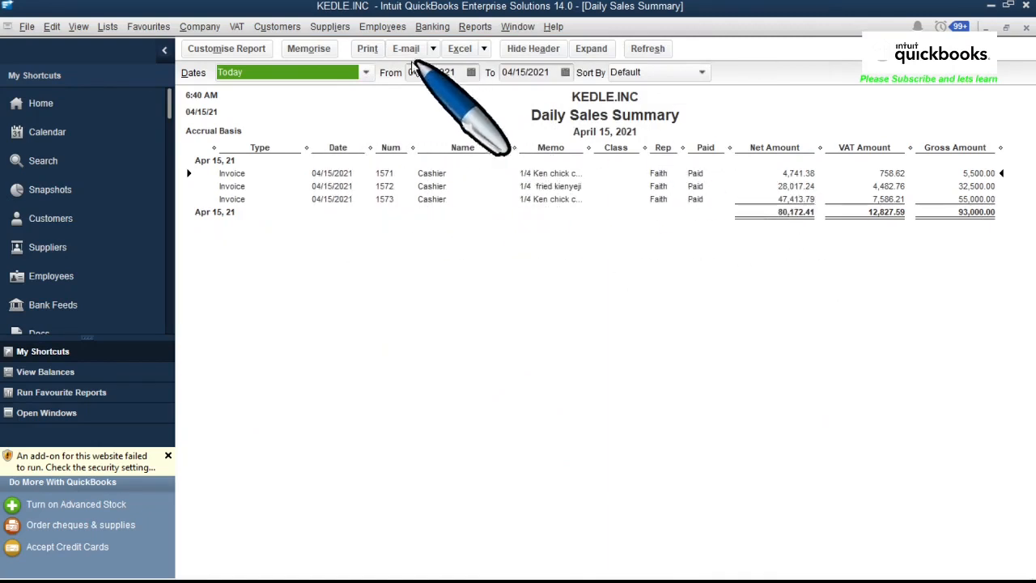
- Memorise the customised report under the name Daily Sales Summary2
{"action": "left_click", "coordinate": [314, 50]}
{"action": "left_click", "coordinate": [375, 101]}
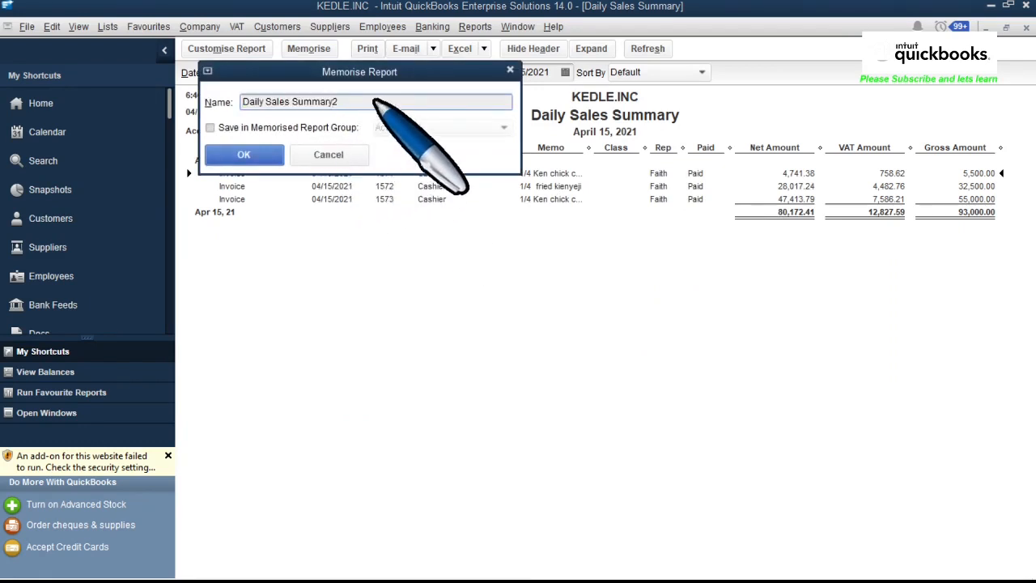
{"action": "left_click", "coordinate": [241, 155]}
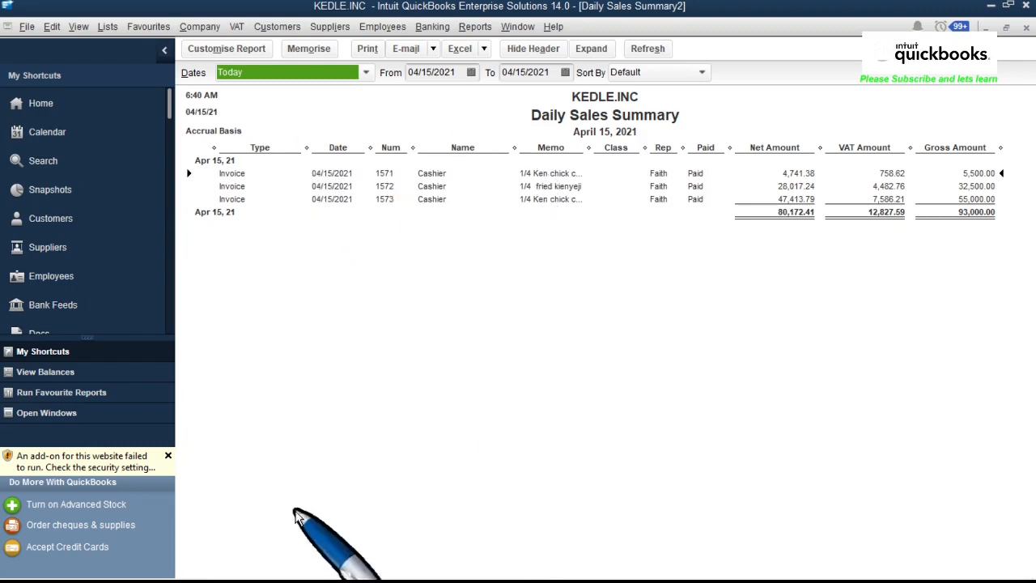
- Open the memorised report called Daily Sales Detail memorised
{"action": "left_click", "coordinate": [490, 31]}
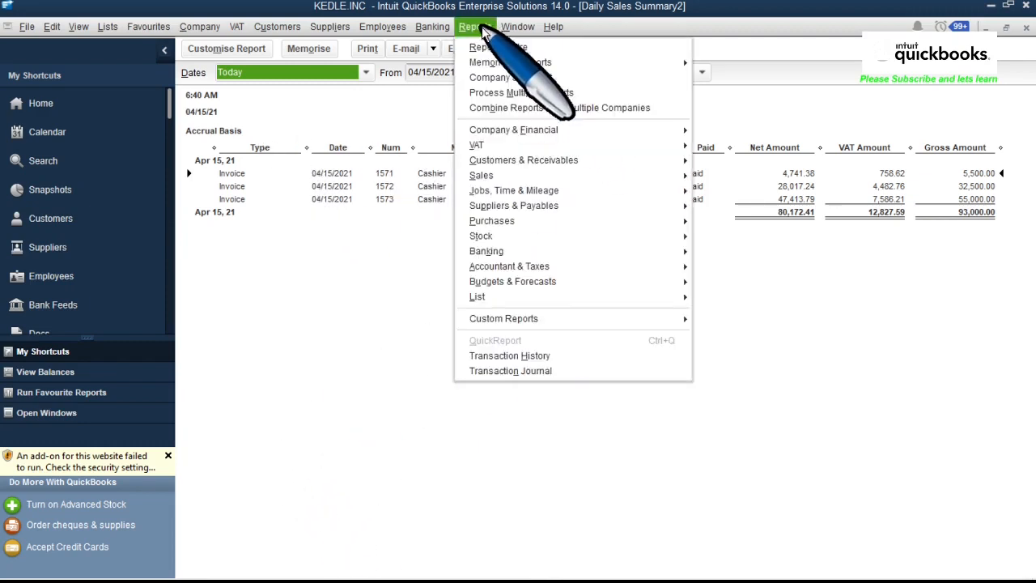
{"action": "mouse_move", "coordinate": [502, 65]}
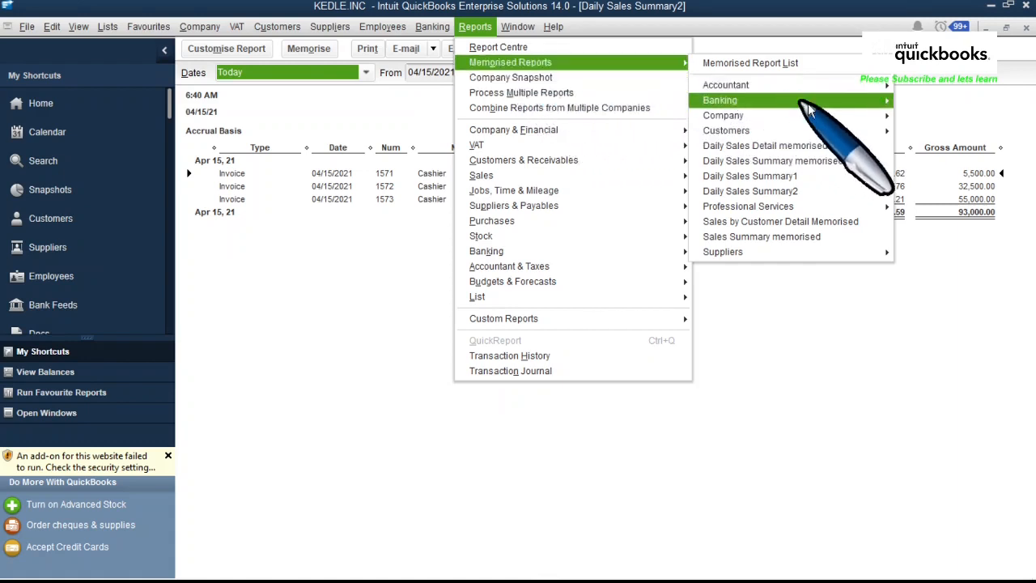
{"action": "left_click", "coordinate": [781, 147]}
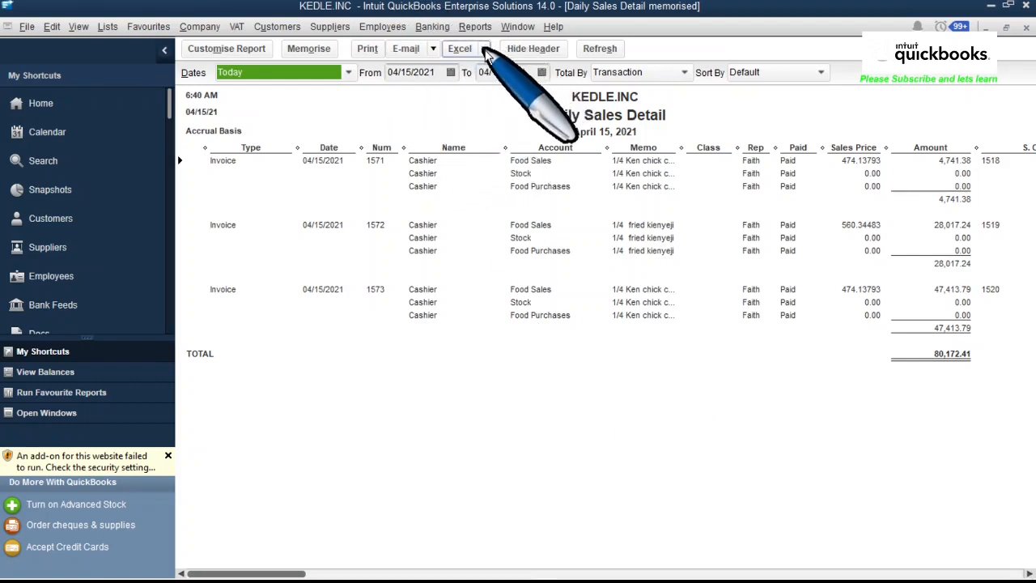
- Export the Daily Sales Detail report to a new worksheet in a new workbook, and switch to Excel to view it
{"action": "left_click", "coordinate": [485, 51]}
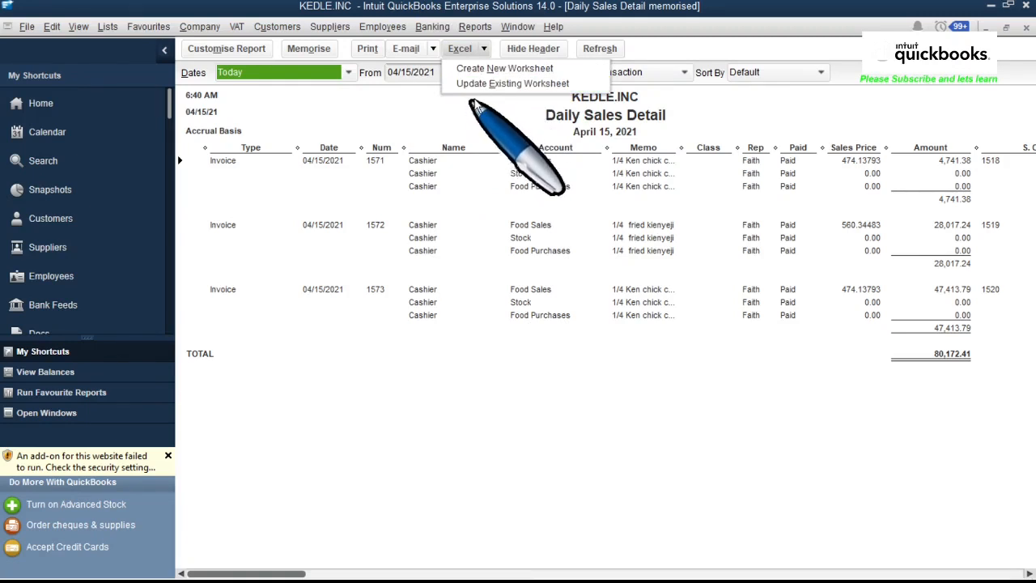
{"action": "left_click", "coordinate": [490, 70]}
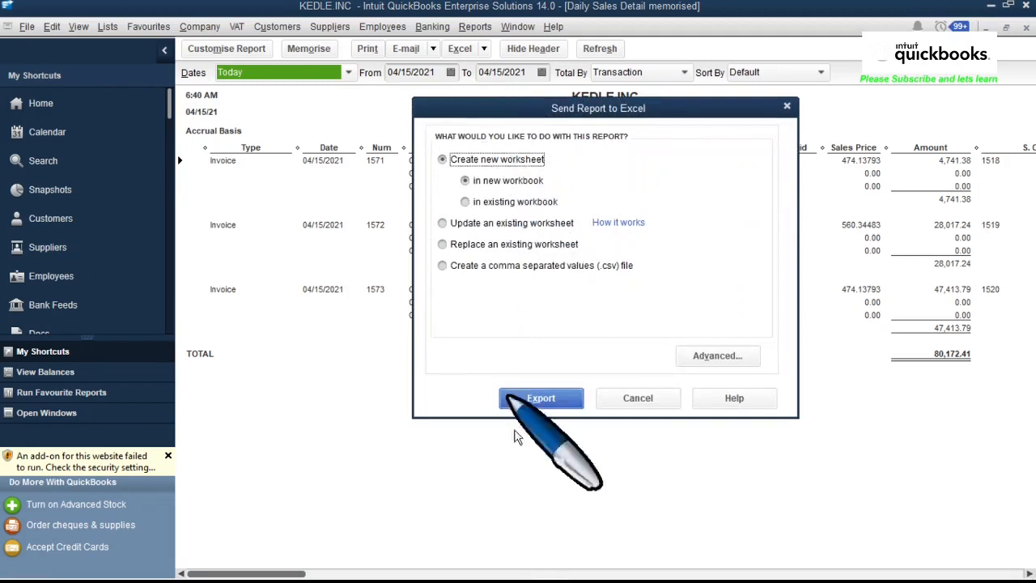
{"action": "left_click", "coordinate": [531, 400]}
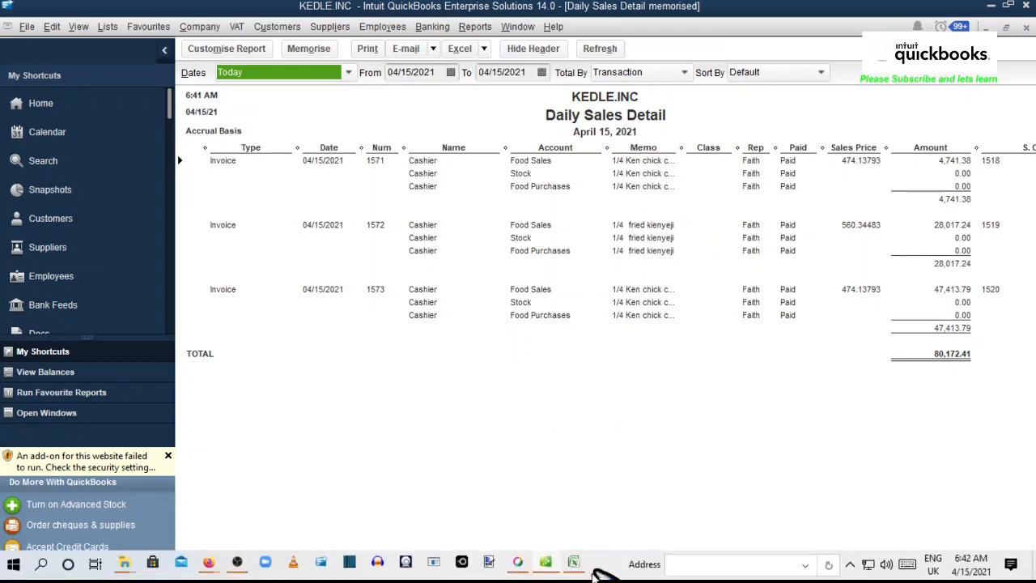
{"action": "left_click", "coordinate": [573, 563]}
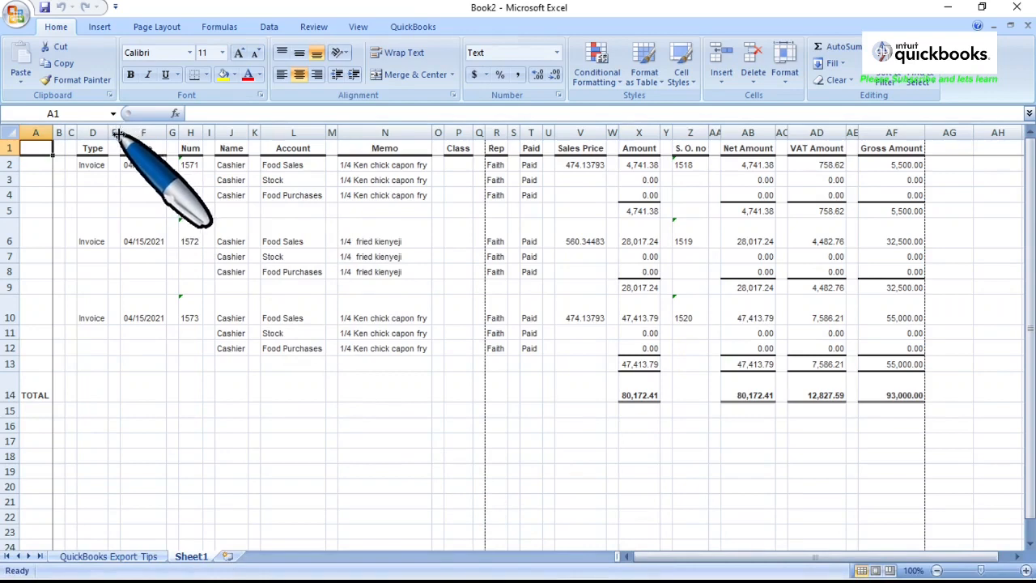
- Collapse columns A to E, the Class column, the columns from Sales Price through VAT Amount, and the empty column M to zero width
{"action": "left_click_drag", "start_coordinate": [118, 135], "coordinate": [12, 129]}
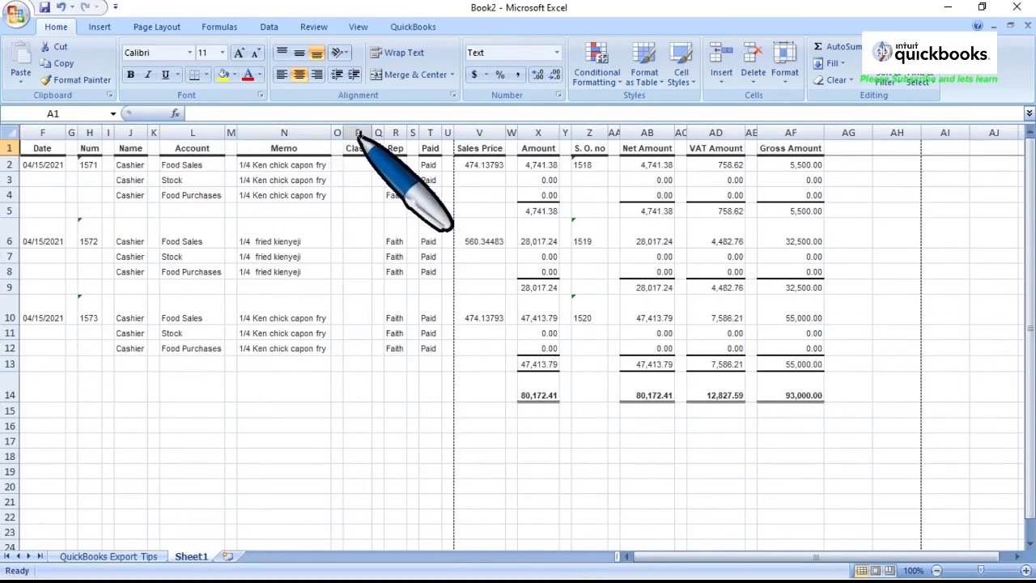
{"action": "left_click_drag", "start_coordinate": [384, 134], "coordinate": [335, 132]}
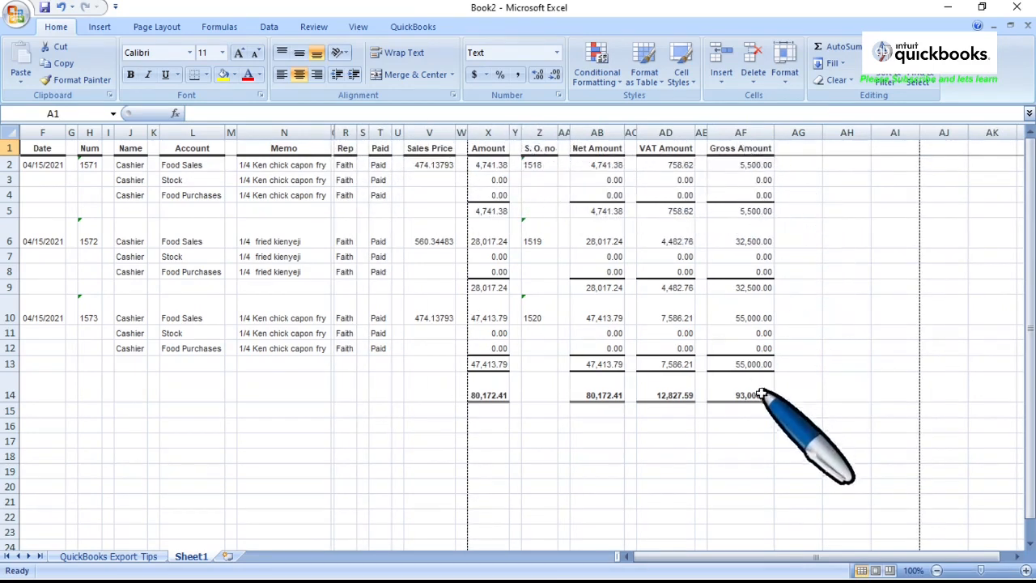
{"action": "left_click_drag", "start_coordinate": [702, 132], "coordinate": [388, 133]}
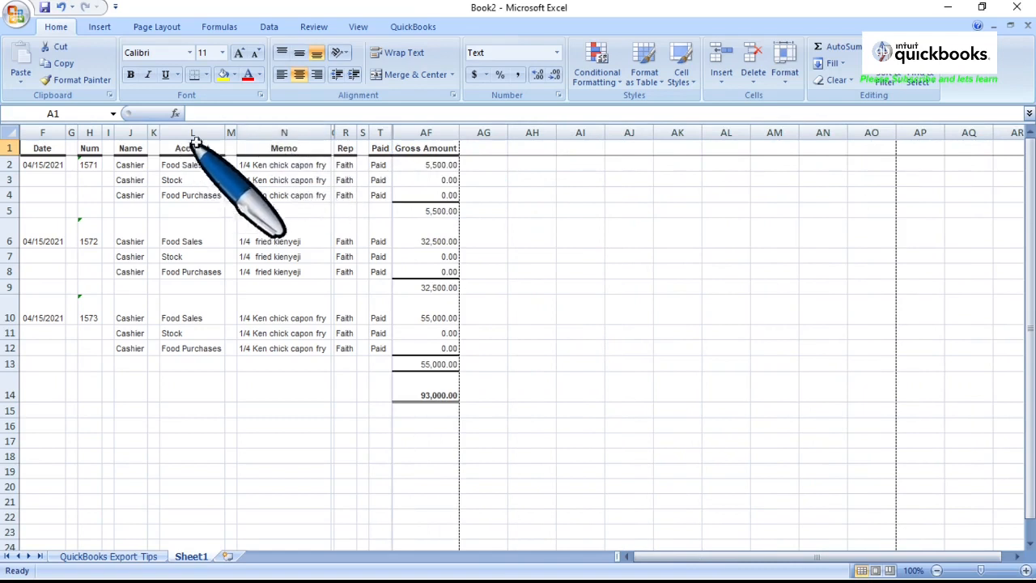
{"action": "left_click_drag", "start_coordinate": [232, 132], "coordinate": [224, 132]}
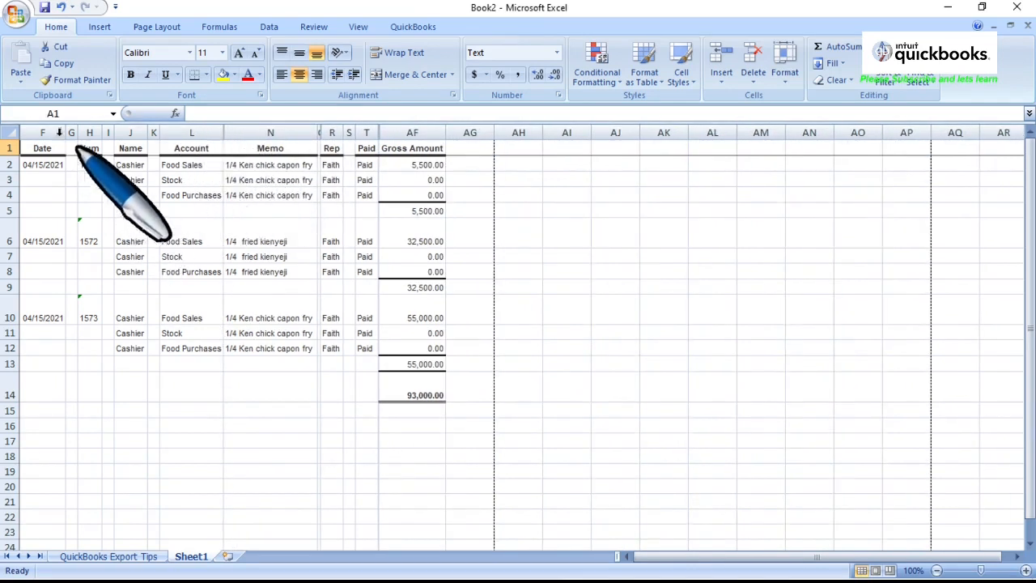
- Apply All Borders to the report table in F1:AF14, from the Date heading to the Gross Amount total
{"action": "left_click_drag", "start_coordinate": [33, 148], "coordinate": [444, 398]}
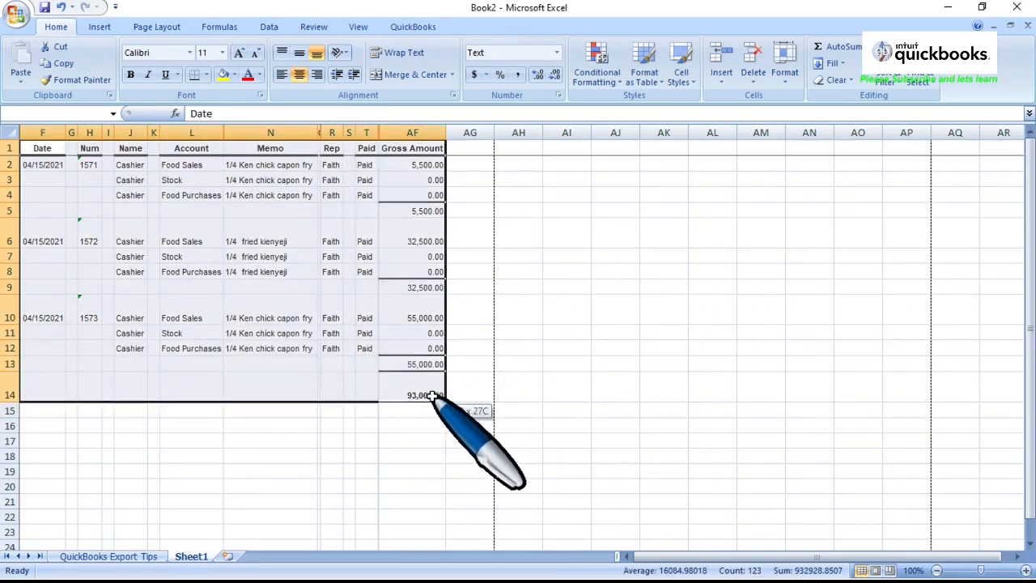
{"action": "left_click", "coordinate": [206, 74]}
{"action": "left_click", "coordinate": [240, 197]}
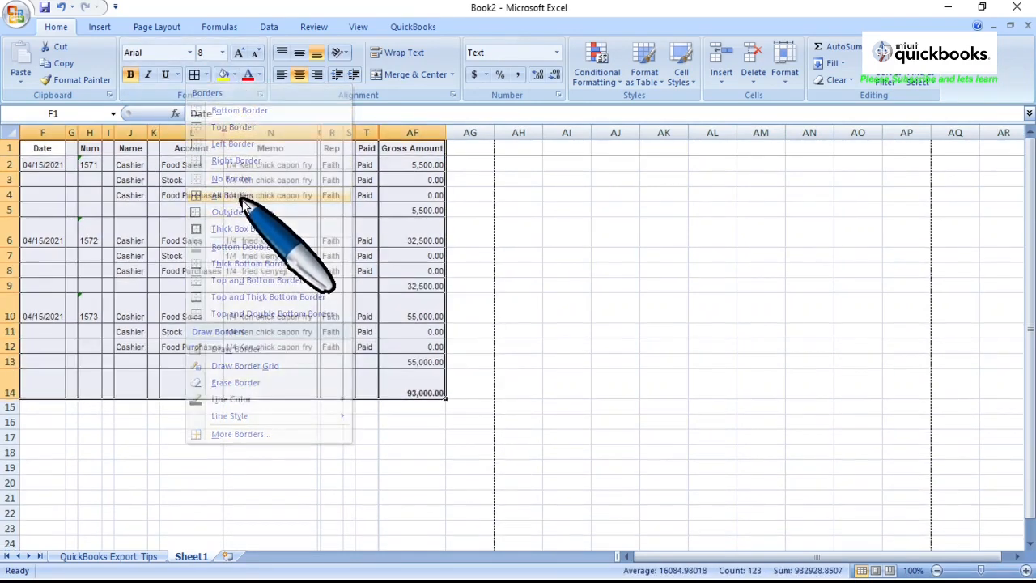